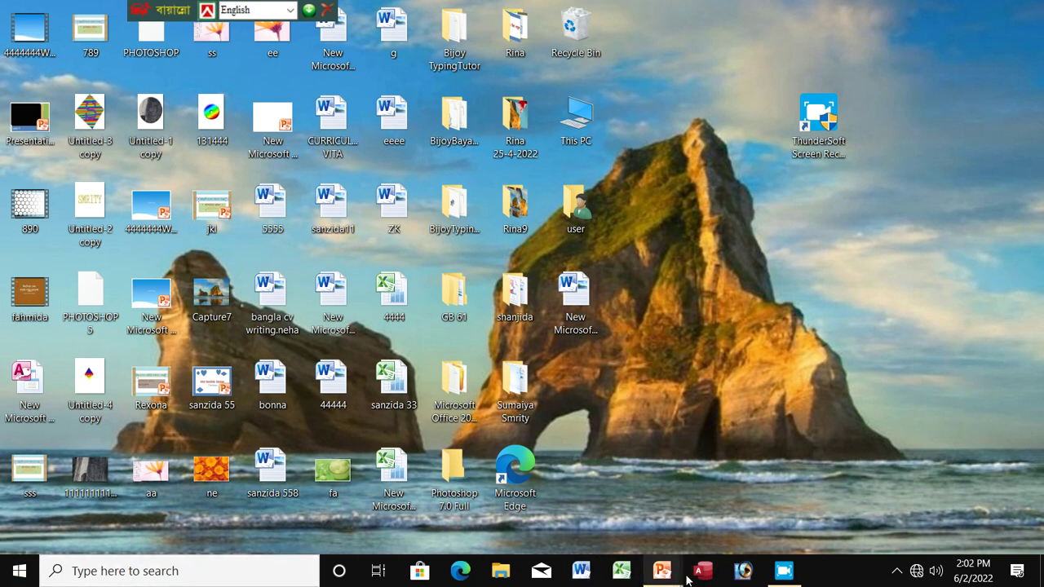
Step: Launch Word 2010 to a blank Document1 and dismiss the Office activation notice
{"action": "left_click", "coordinate": [580, 571]}
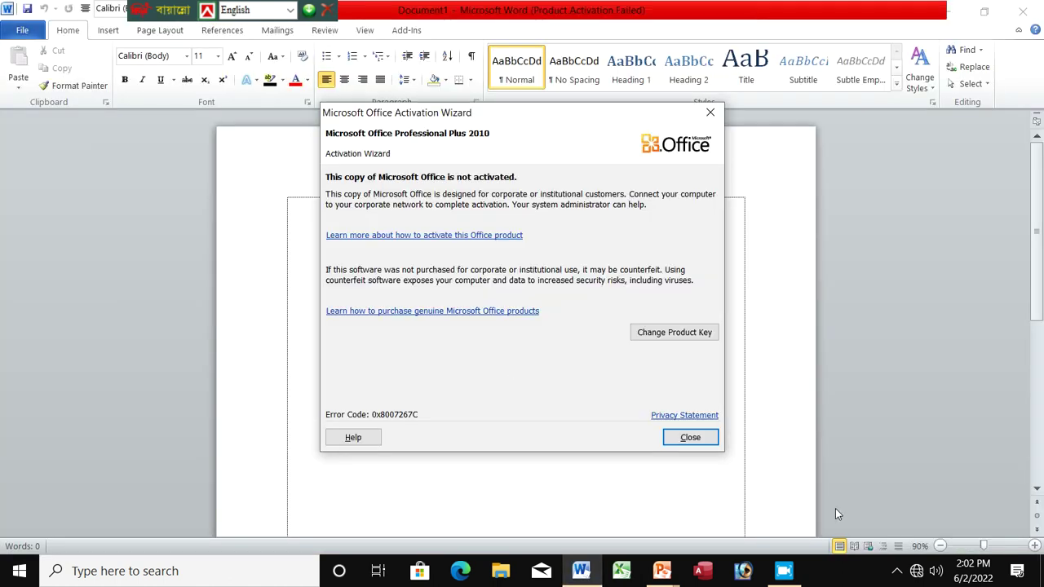
{"action": "left_click", "coordinate": [698, 438]}
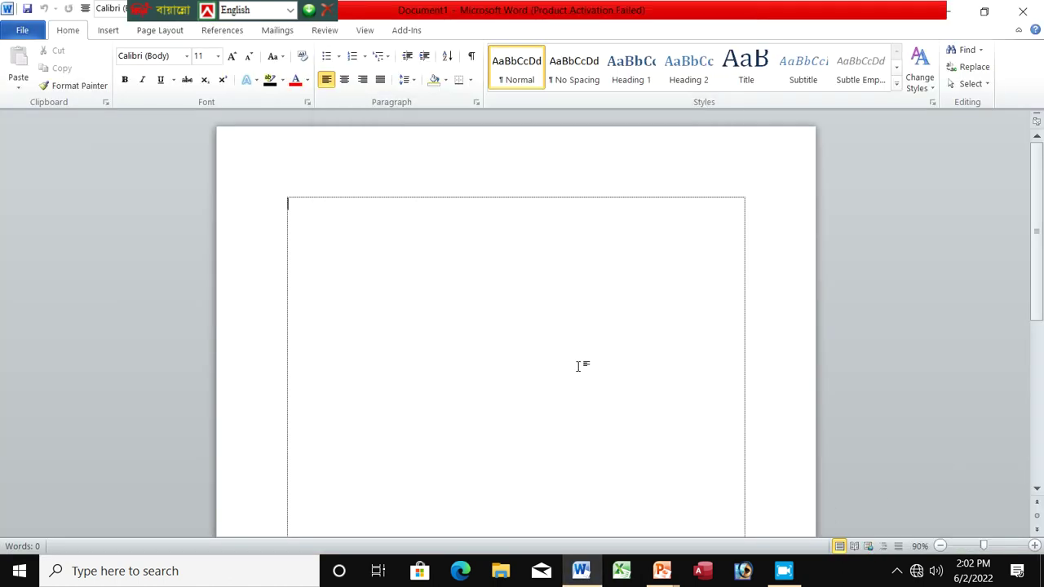
Step: Draw a Rectangle shape near the top of the page
{"action": "left_click", "coordinate": [109, 33]}
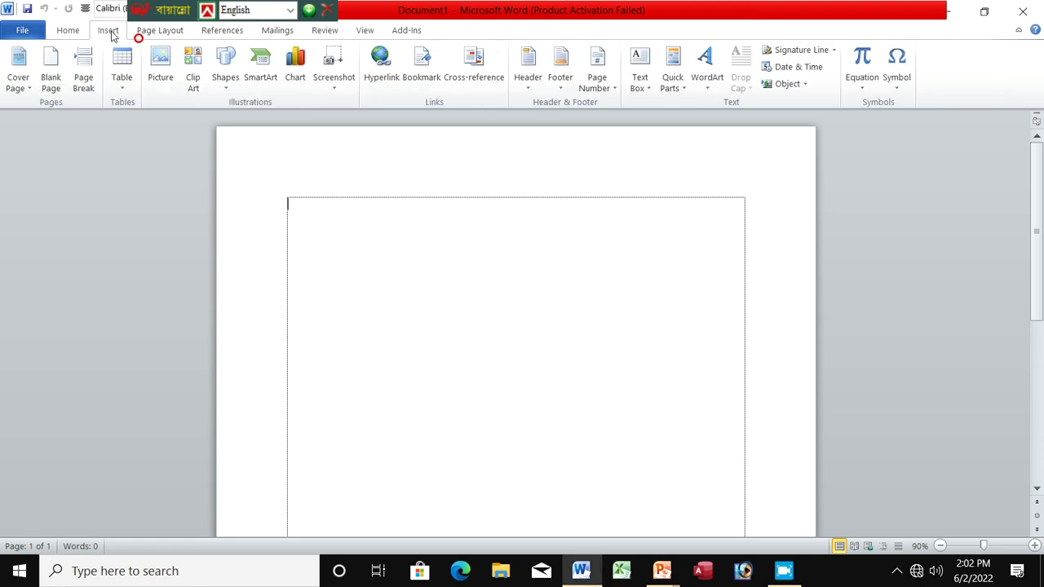
{"action": "left_click", "coordinate": [225, 82]}
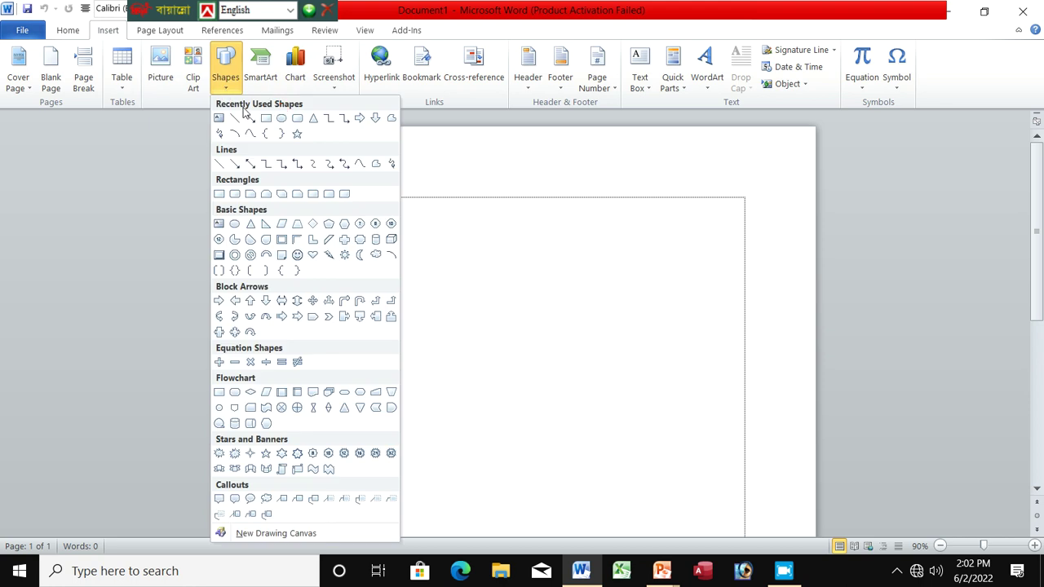
{"action": "left_click", "coordinate": [266, 118]}
{"action": "left_click_drag", "start_coordinate": [378, 216], "coordinate": [442, 289]}
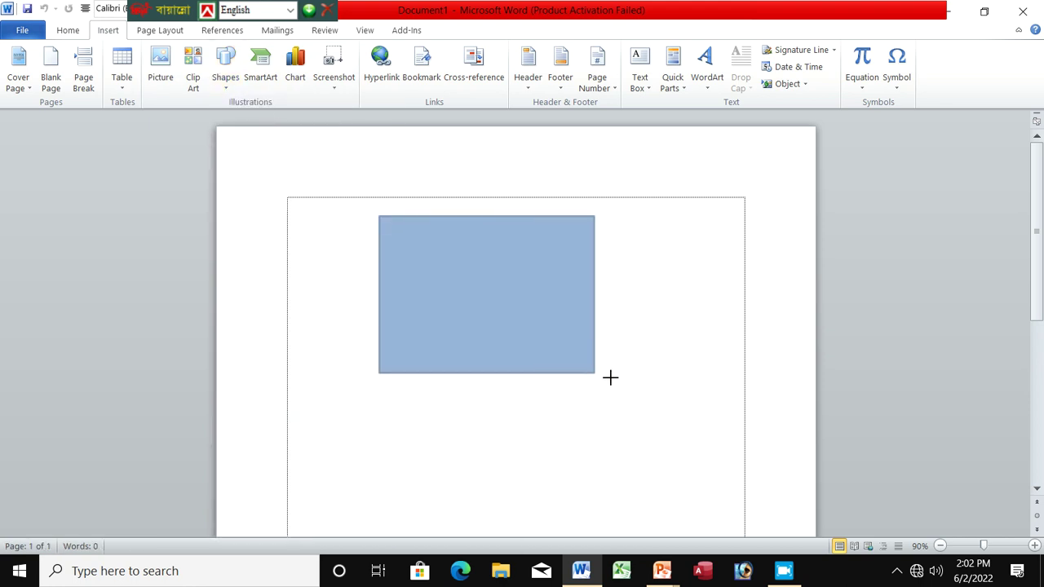
{"action": "left_click_drag", "start_coordinate": [442, 289], "coordinate": [726, 399]}
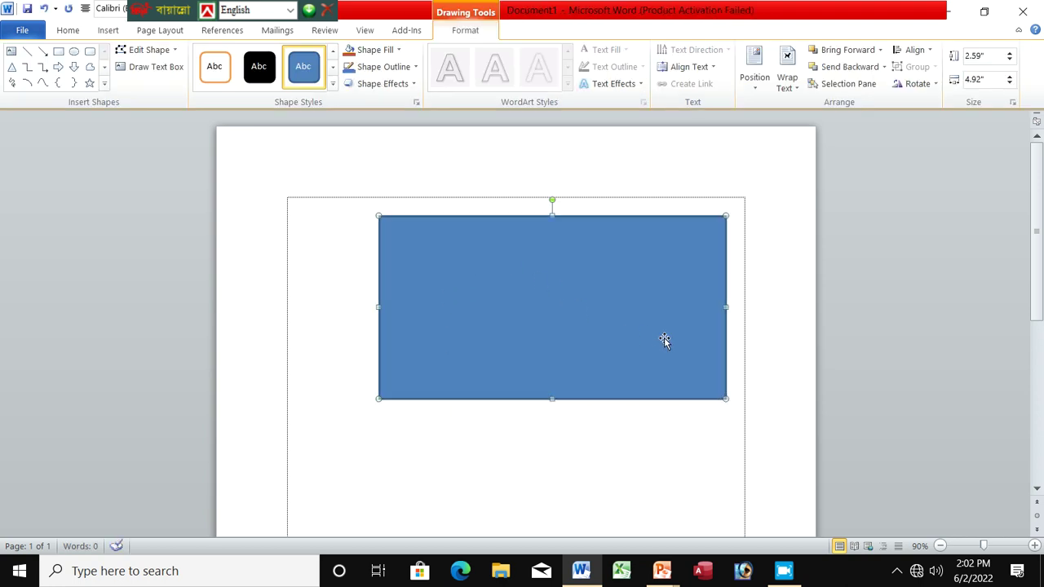
Step: Nudge the rectangle and resize it to 1.57 inches high by 5.49 inches wide
{"action": "left_click_drag", "start_coordinate": [664, 337], "coordinate": [680, 342]}
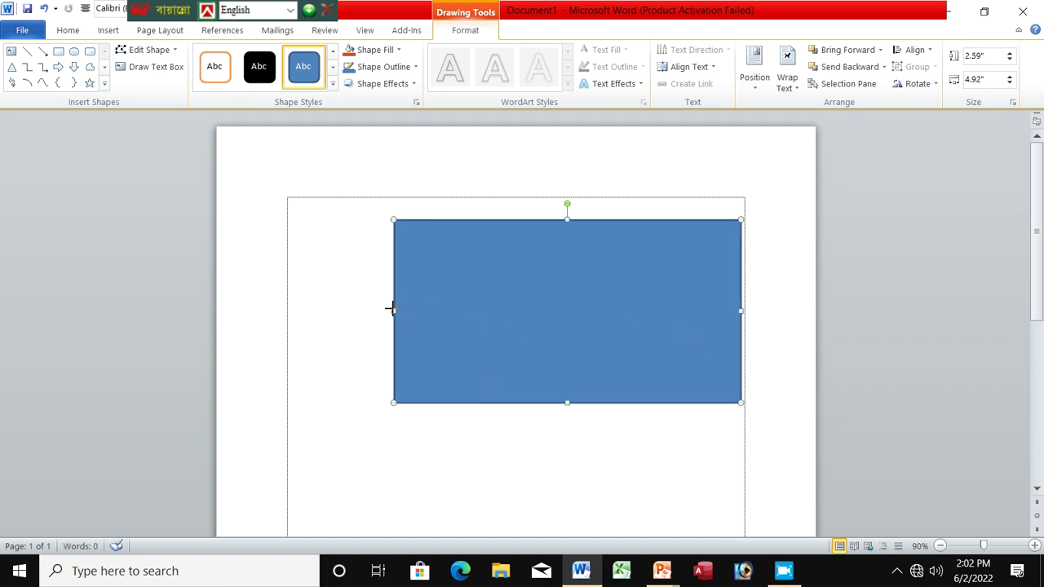
{"action": "left_click_drag", "start_coordinate": [394, 310], "coordinate": [353, 308]}
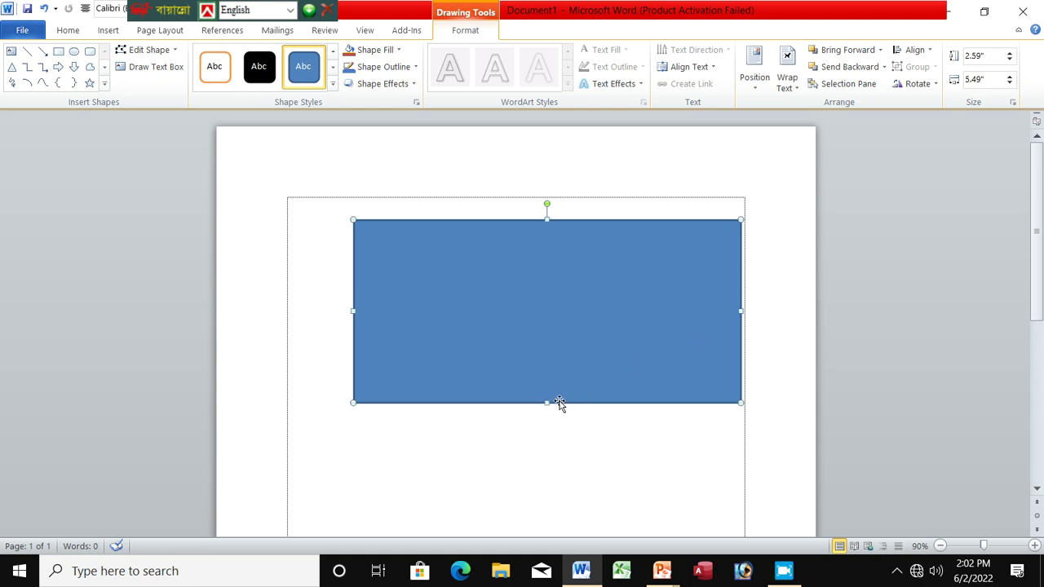
{"action": "left_click_drag", "start_coordinate": [546, 402], "coordinate": [540, 331]}
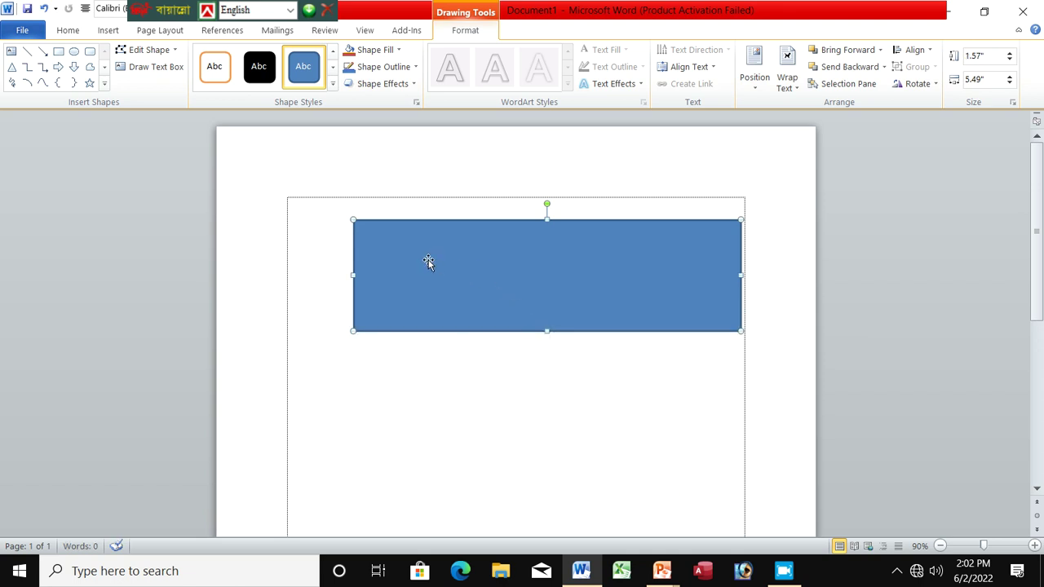
{"action": "left_click", "coordinate": [400, 52]}
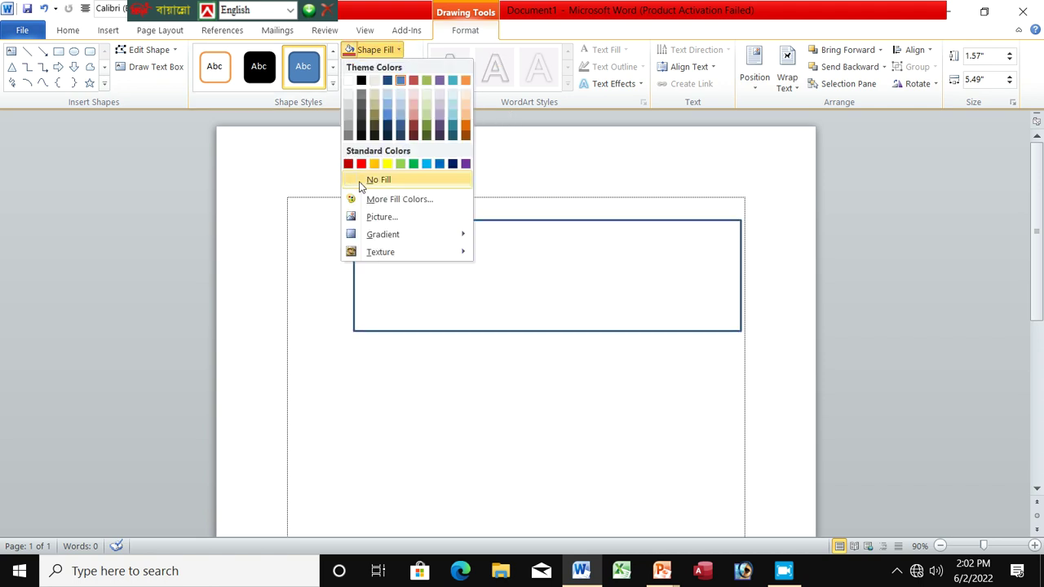
Step: Fill the rectangle with pale grey, keeping its dark blue outline
{"action": "left_click", "coordinate": [349, 97]}
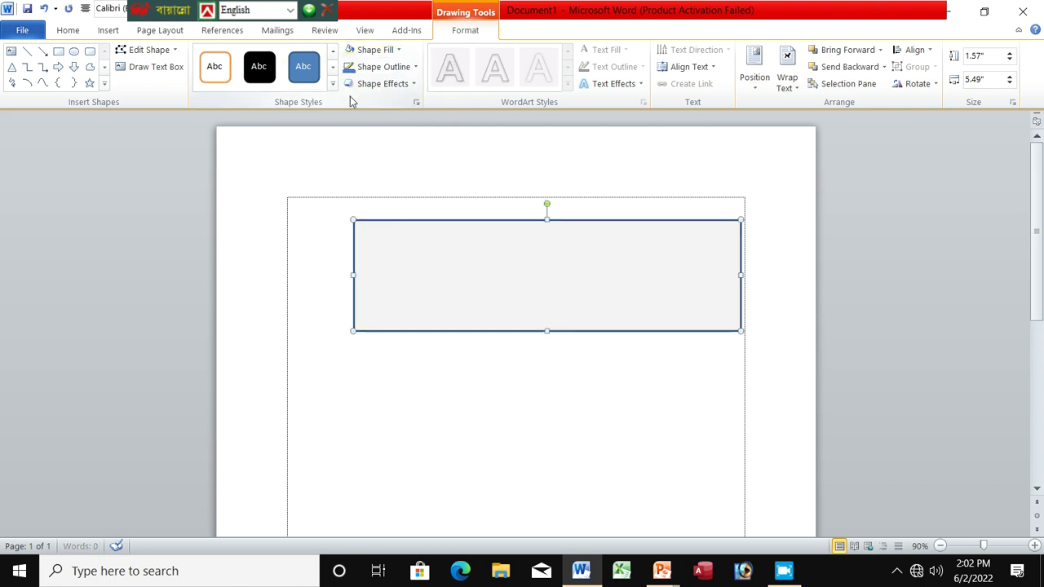
{"action": "left_click", "coordinate": [667, 526]}
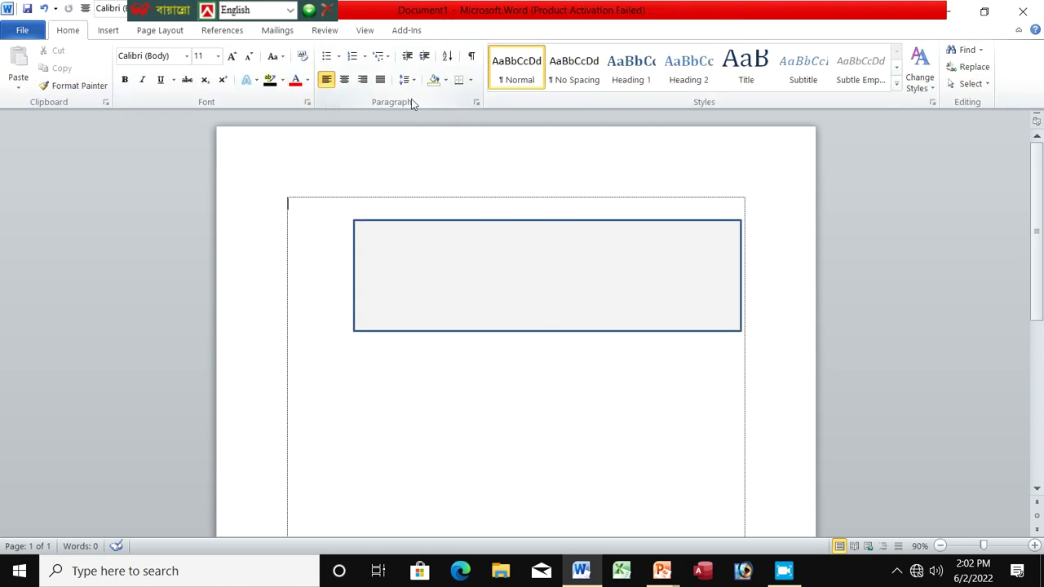
{"action": "left_click", "coordinate": [446, 83]}
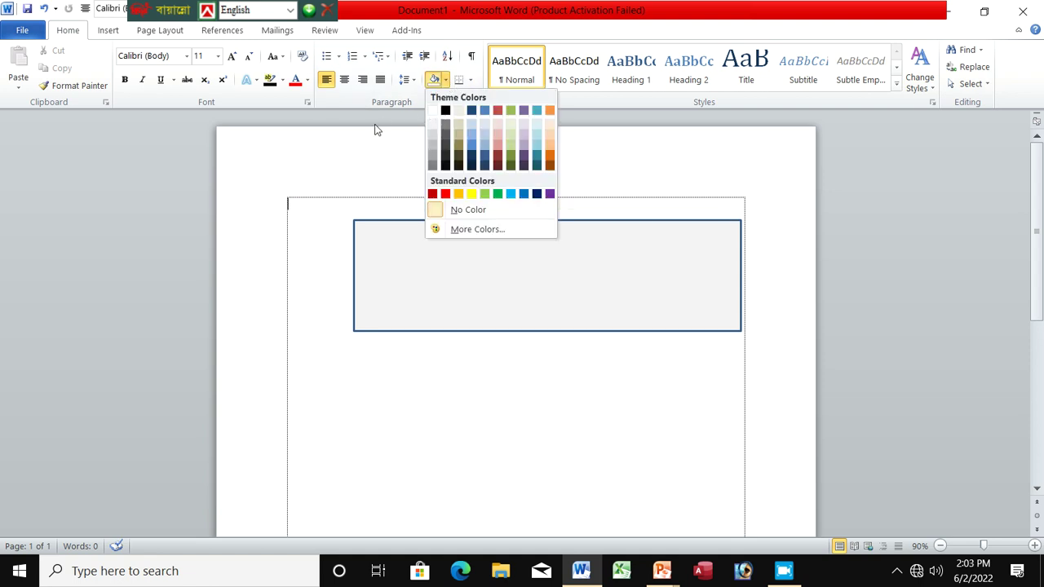
{"action": "left_click", "coordinate": [372, 200]}
{"action": "left_click", "coordinate": [363, 243]}
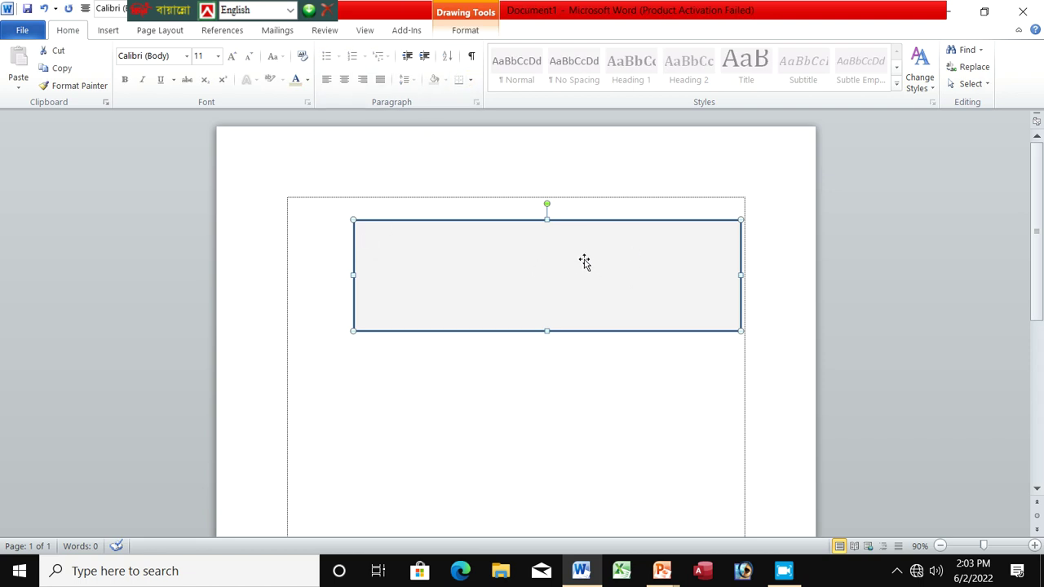
{"action": "right_click", "coordinate": [618, 276]}
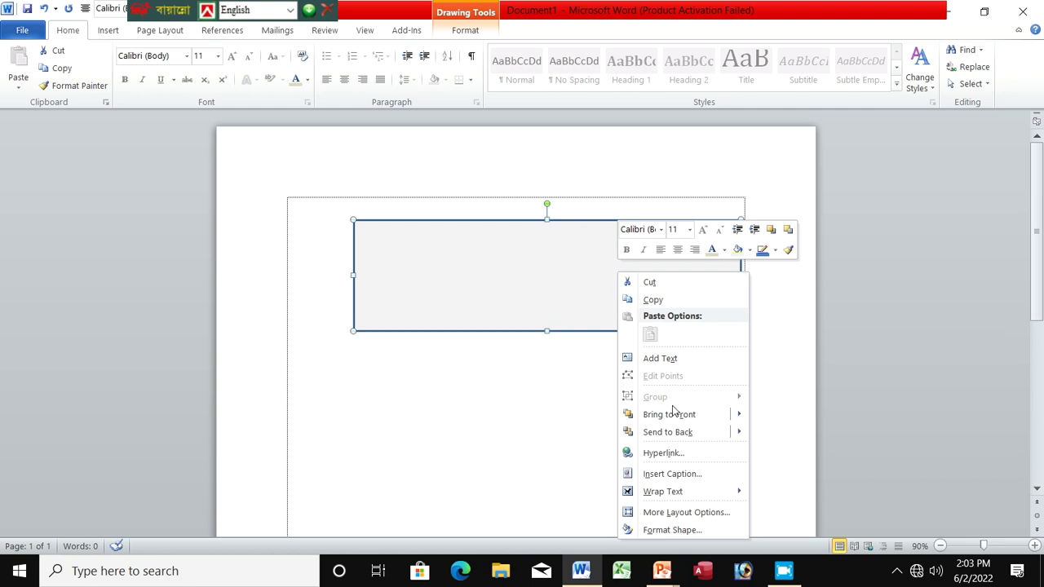
Step: In Format Shape Line Style, make the border dotted with Round caps and Bevel joins
{"action": "left_click", "coordinate": [662, 530]}
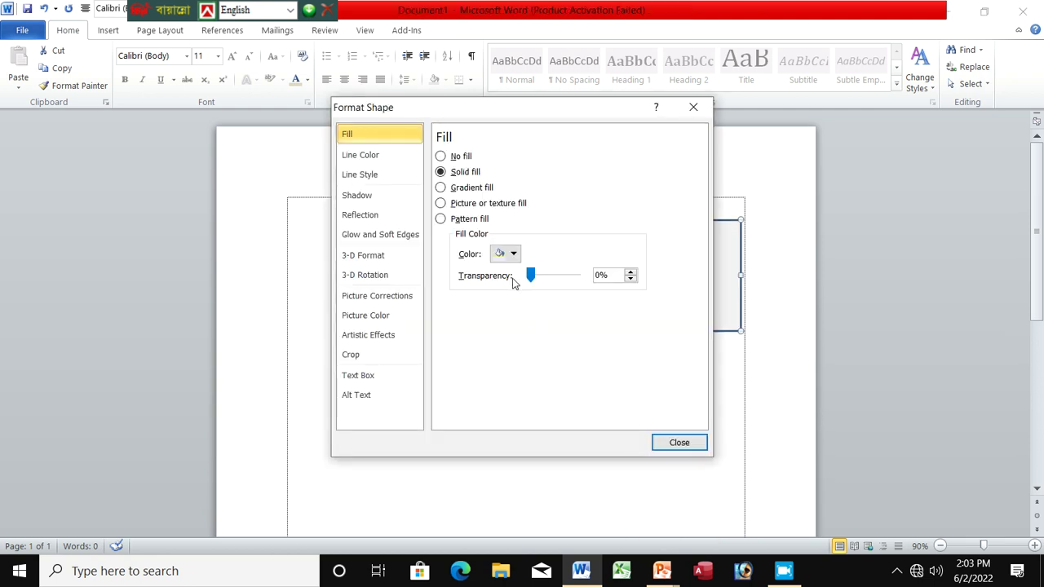
{"action": "left_click", "coordinate": [363, 177]}
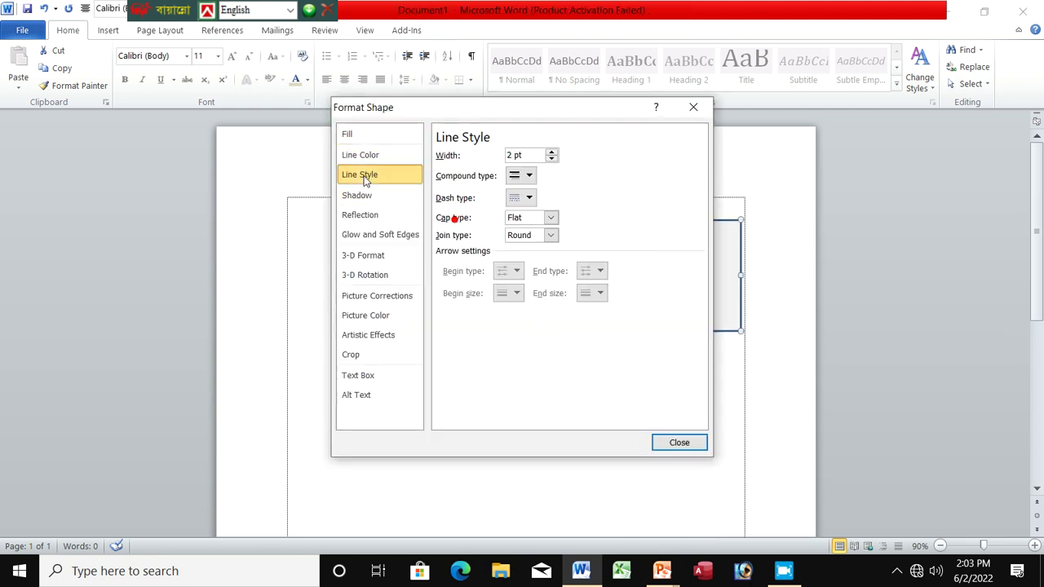
{"action": "left_click", "coordinate": [527, 200]}
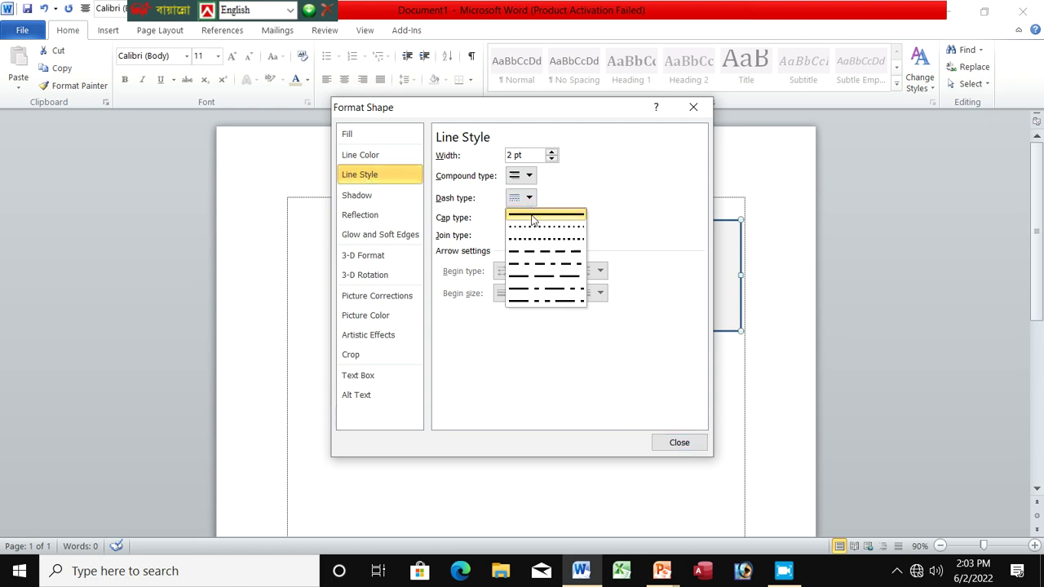
{"action": "left_click", "coordinate": [534, 232]}
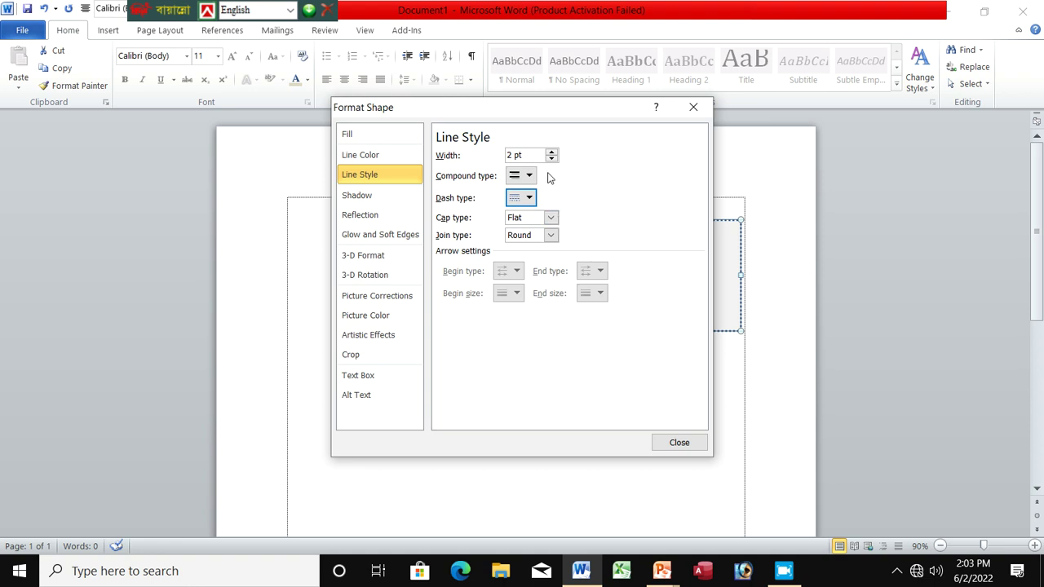
{"action": "left_click", "coordinate": [551, 219]}
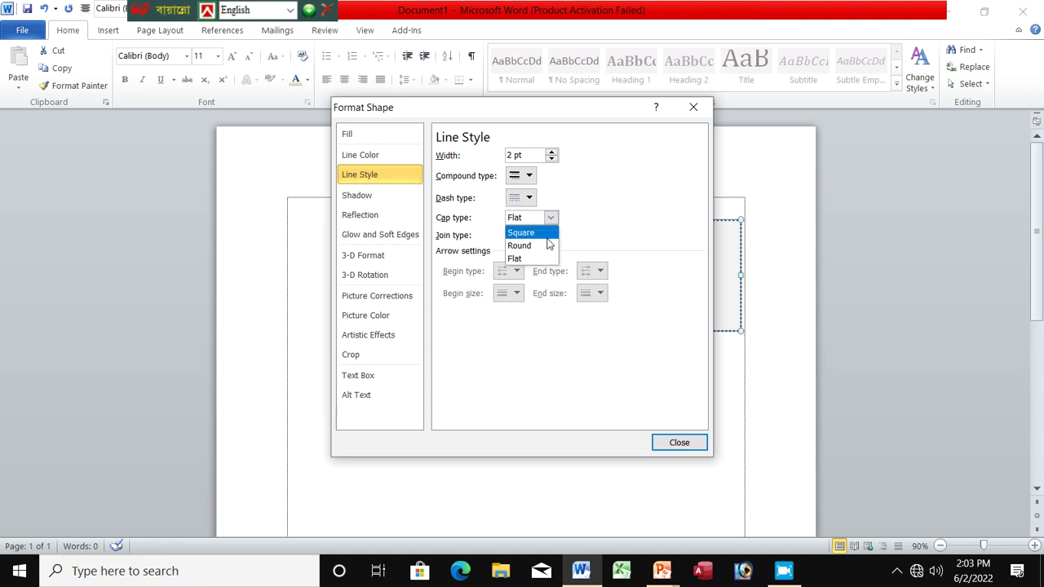
{"action": "left_click", "coordinate": [525, 245]}
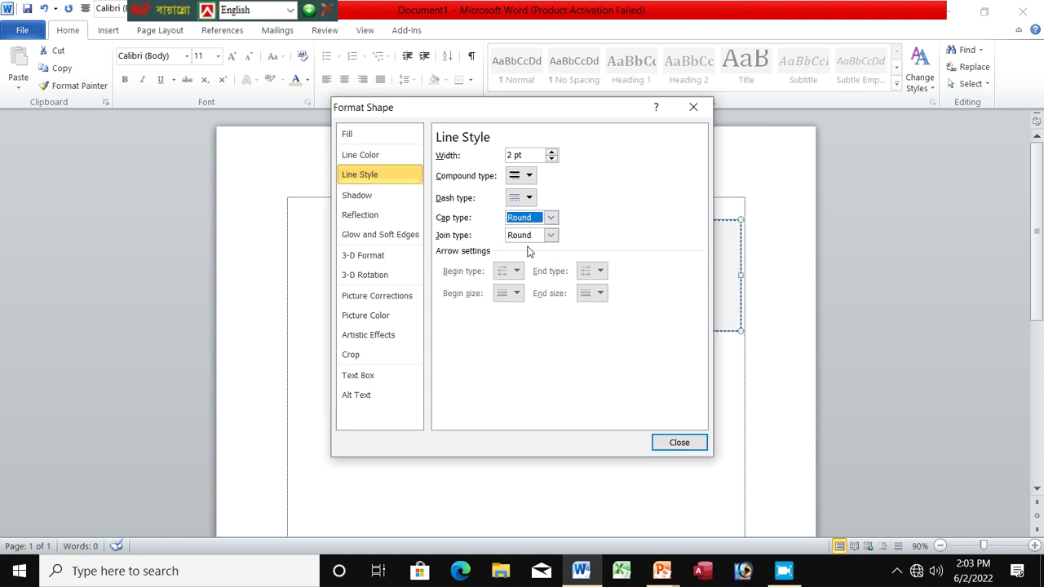
{"action": "left_click", "coordinate": [552, 236]}
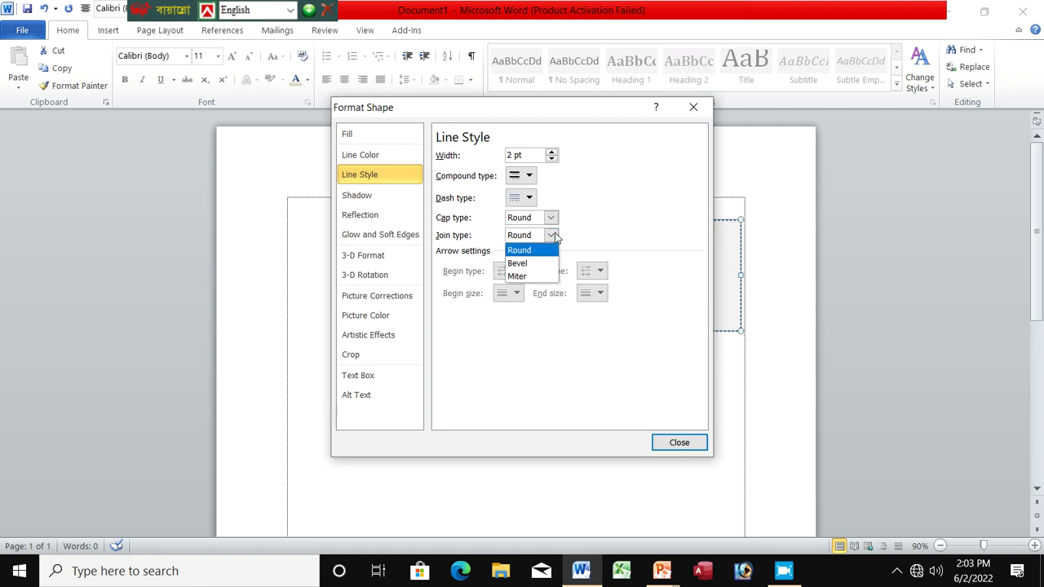
{"action": "left_click", "coordinate": [530, 264]}
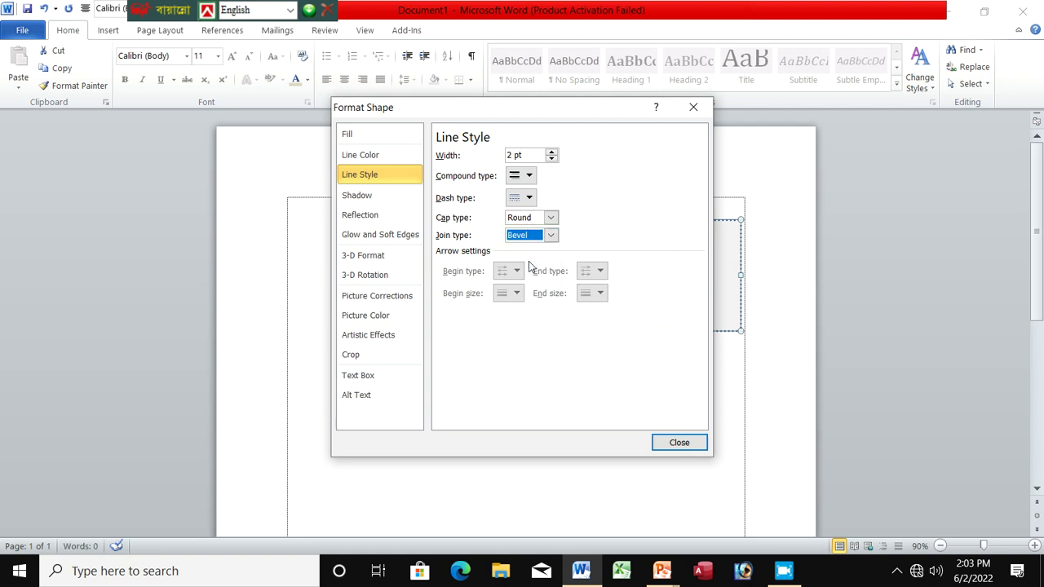
{"action": "left_click", "coordinate": [528, 177]}
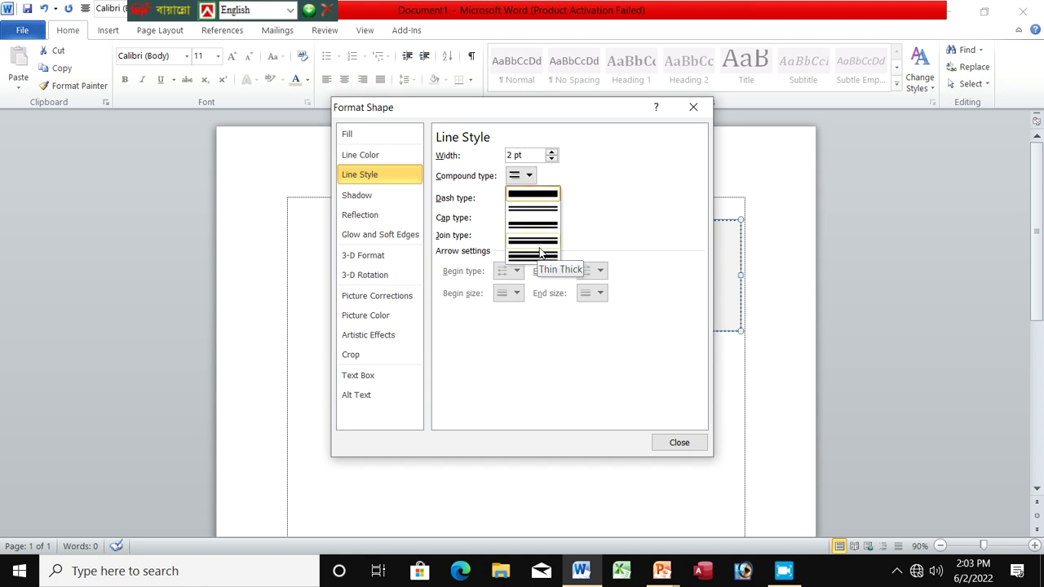
{"action": "left_click", "coordinate": [363, 181]}
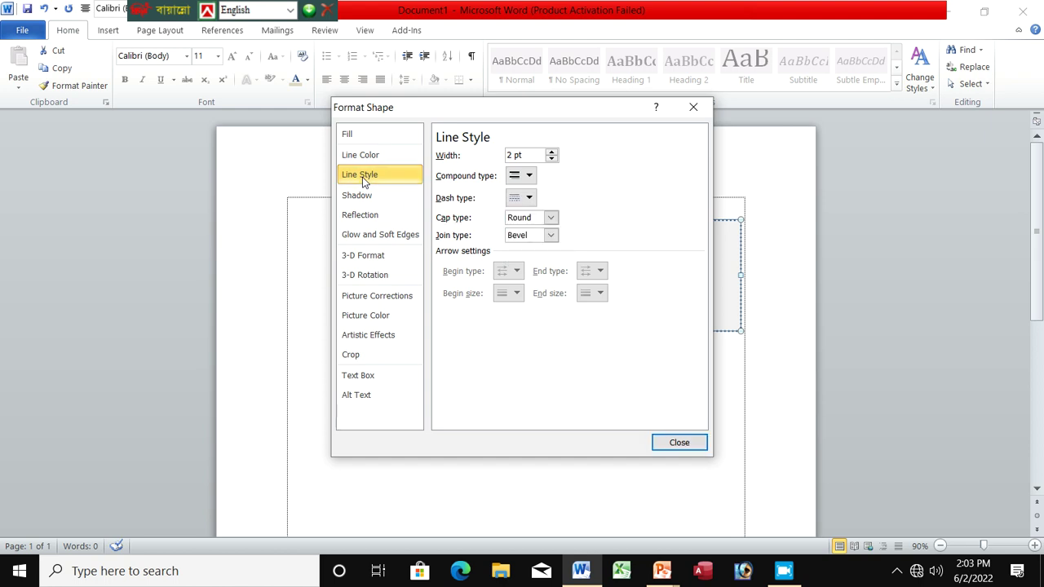
Step: Choose a dash style for the rectangle's outline
{"action": "left_click", "coordinate": [529, 198]}
{"action": "left_click", "coordinate": [674, 282]}
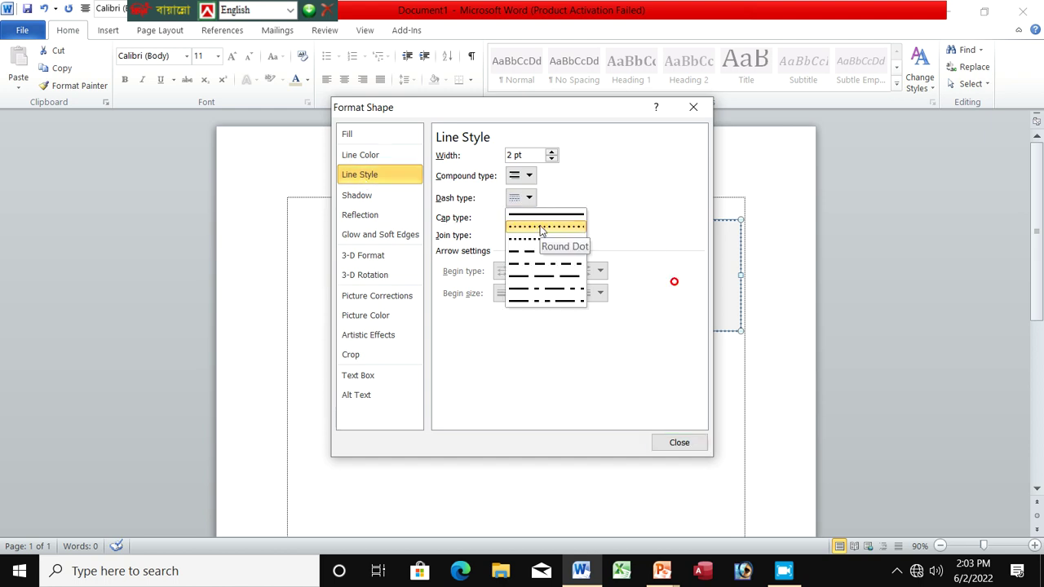
{"action": "left_click", "coordinate": [529, 199]}
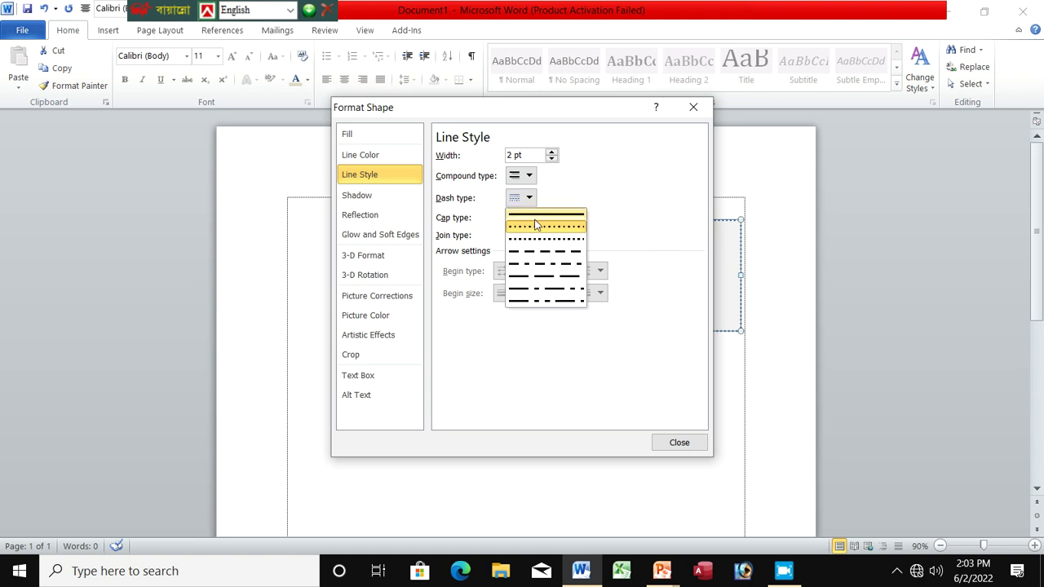
{"action": "left_click", "coordinate": [538, 237]}
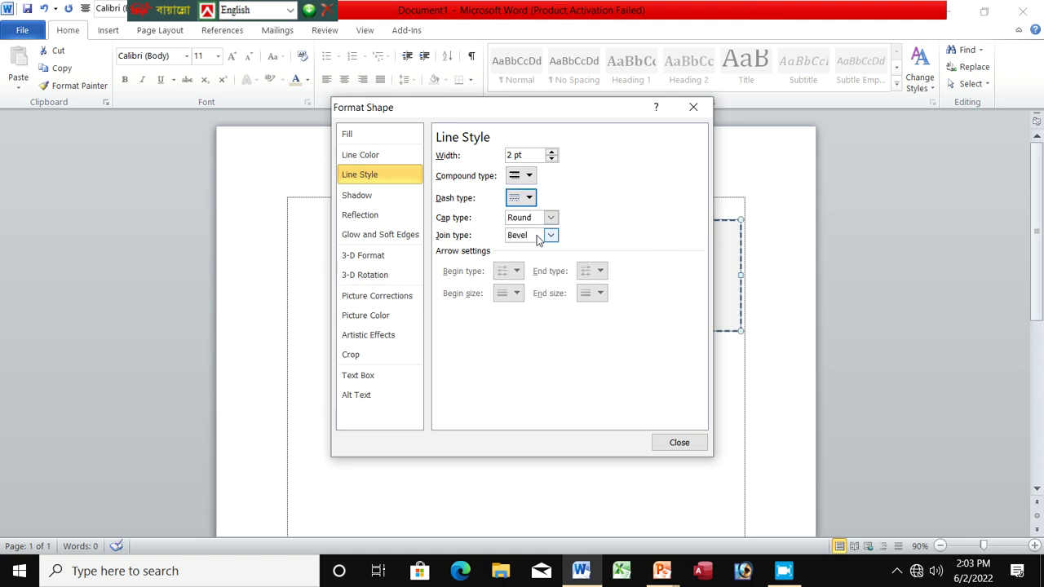
{"action": "left_click", "coordinate": [531, 201]}
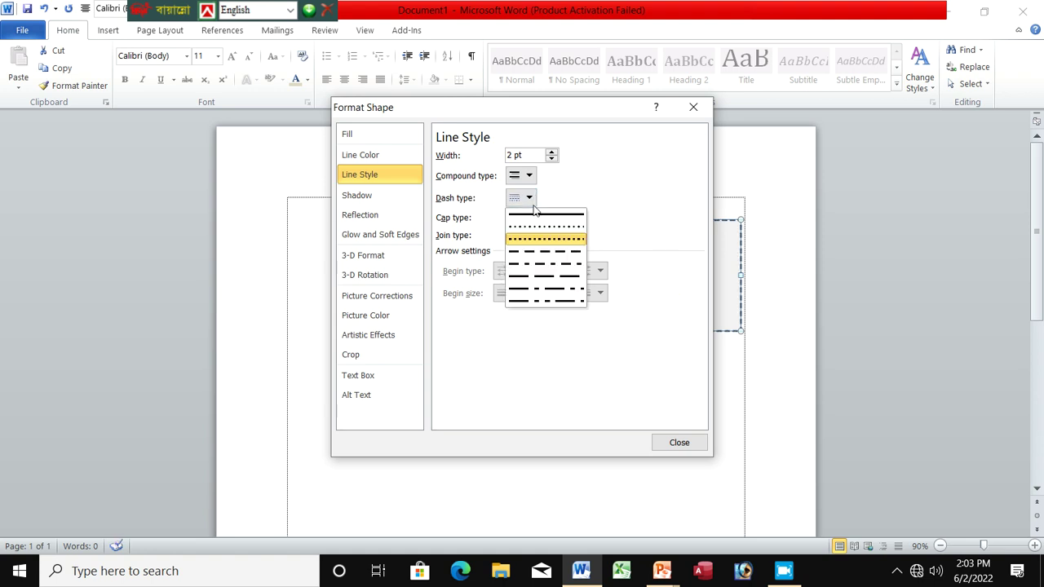
{"action": "left_click", "coordinate": [609, 230]}
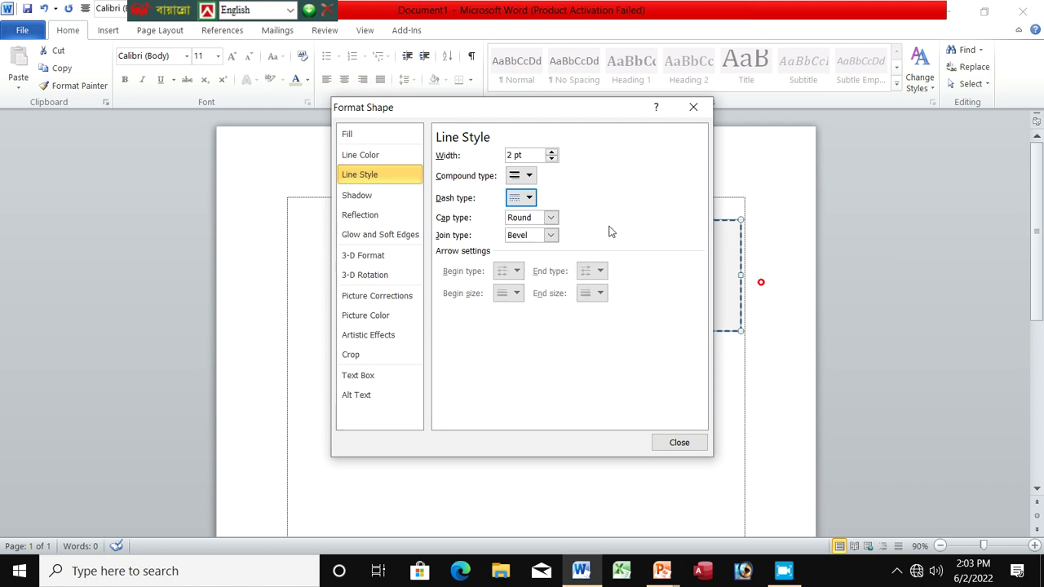
Step: Increase the dashed outline width to 5.5 pt
{"action": "left_click", "coordinate": [552, 151]}
{"action": "left_click", "coordinate": [552, 151]}
{"action": "left_click", "coordinate": [551, 152]}
{"action": "left_click", "coordinate": [551, 152]}
{"action": "left_click", "coordinate": [552, 152]}
{"action": "left_click", "coordinate": [551, 151]}
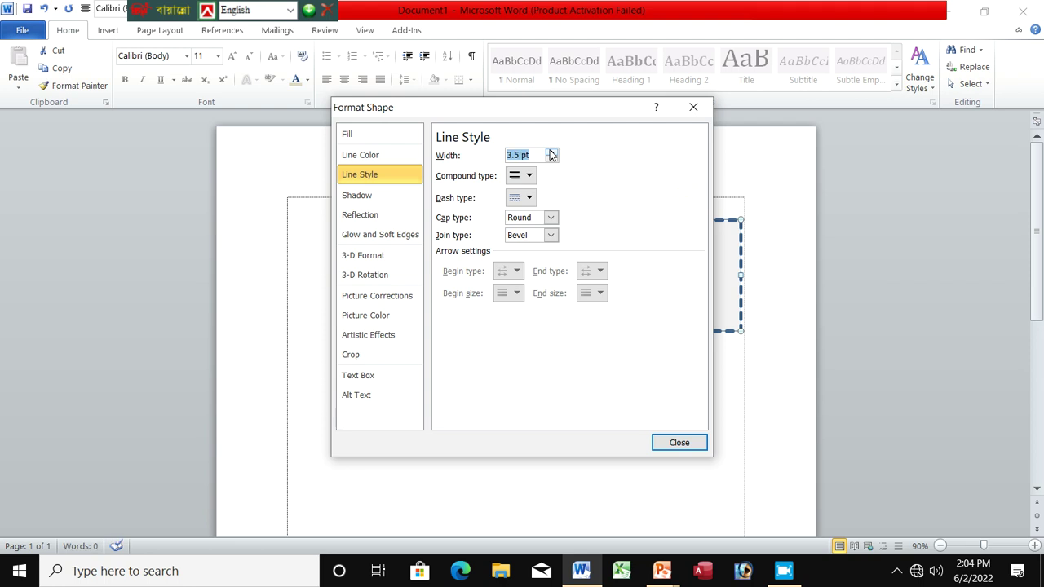
{"action": "left_click", "coordinate": [551, 152]}
{"action": "left_click", "coordinate": [551, 153]}
{"action": "left_click", "coordinate": [551, 152]}
{"action": "left_click", "coordinate": [551, 152]}
{"action": "left_click", "coordinate": [551, 152]}
{"action": "left_click", "coordinate": [551, 153]}
{"action": "left_click", "coordinate": [551, 152]}
{"action": "left_click", "coordinate": [552, 153]}
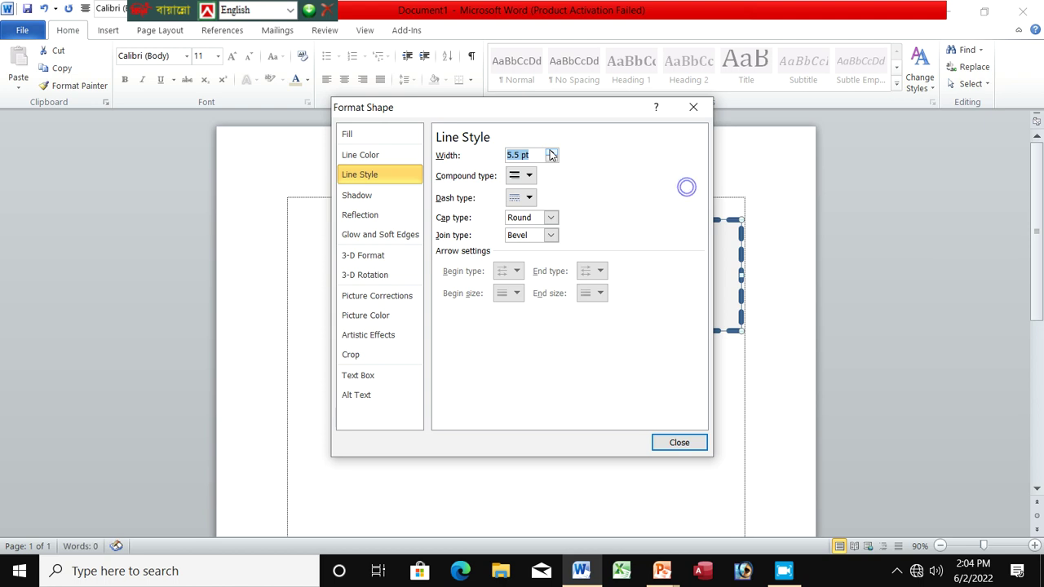
{"action": "left_click", "coordinate": [386, 195]}
{"action": "left_click", "coordinate": [496, 179]}
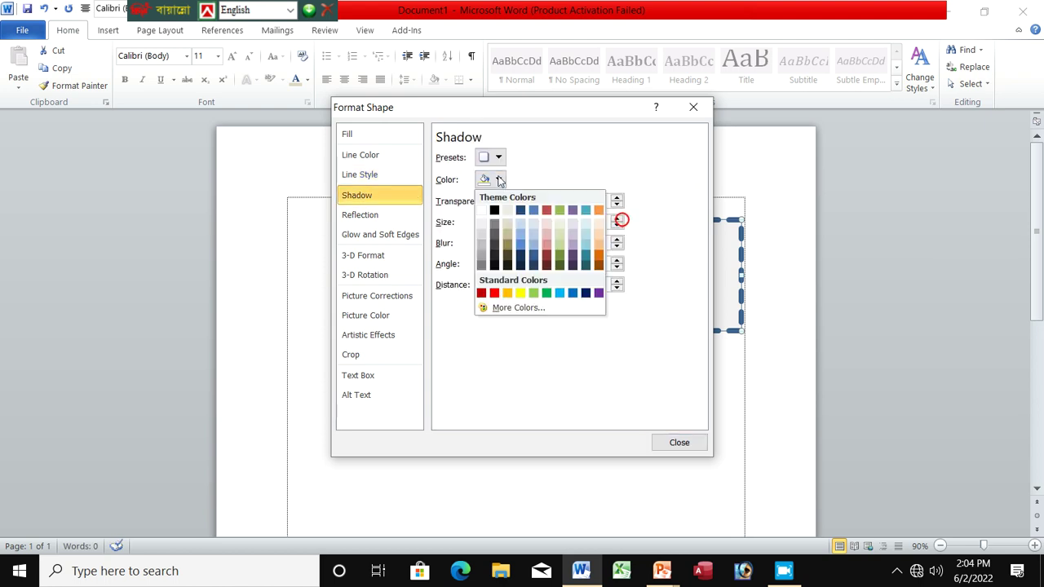
Step: Give the rectangle a teal shadow
{"action": "left_click", "coordinate": [547, 257]}
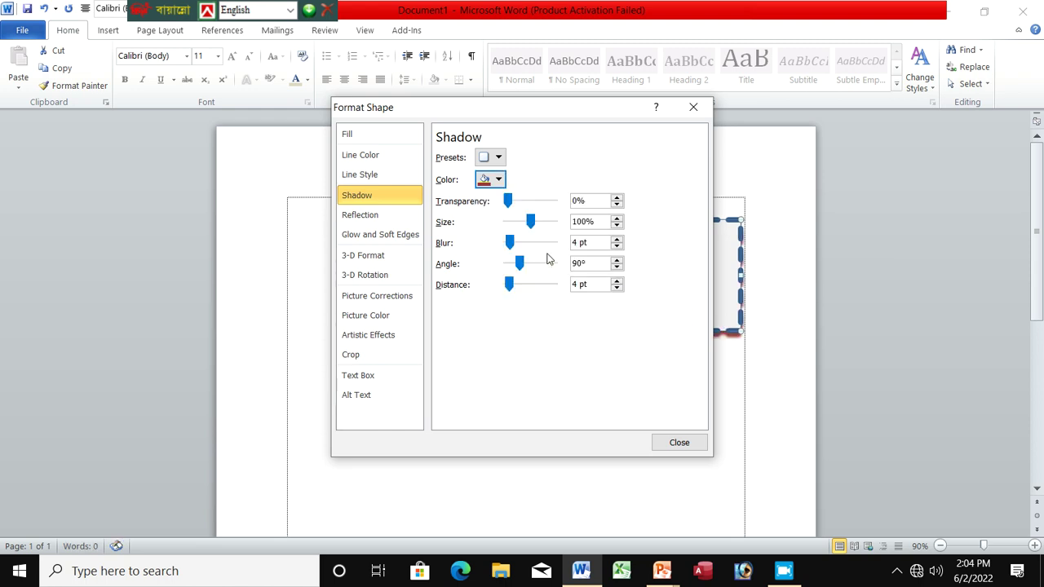
{"action": "left_click", "coordinate": [496, 179]}
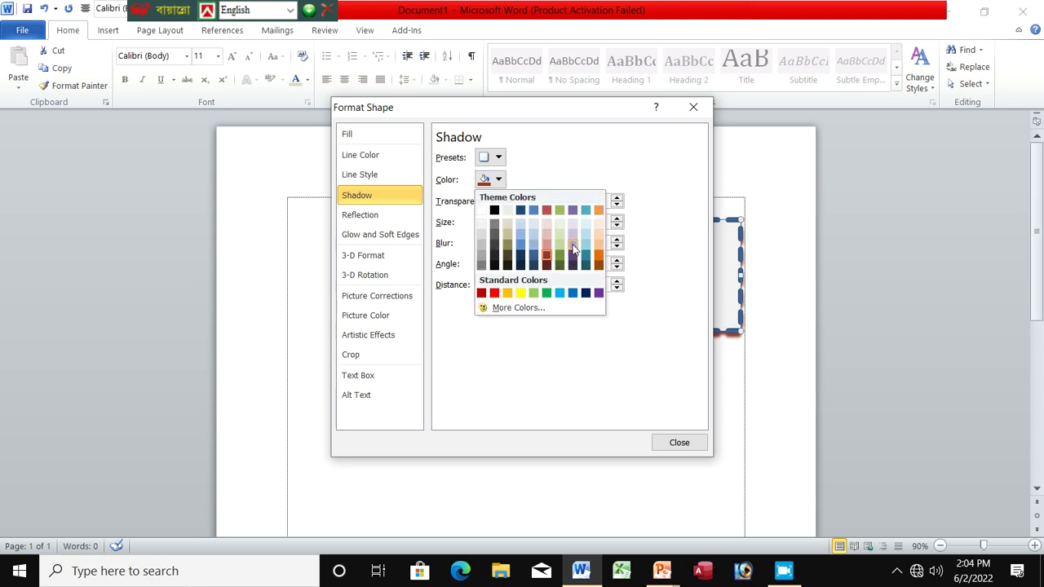
{"action": "left_click", "coordinate": [584, 257]}
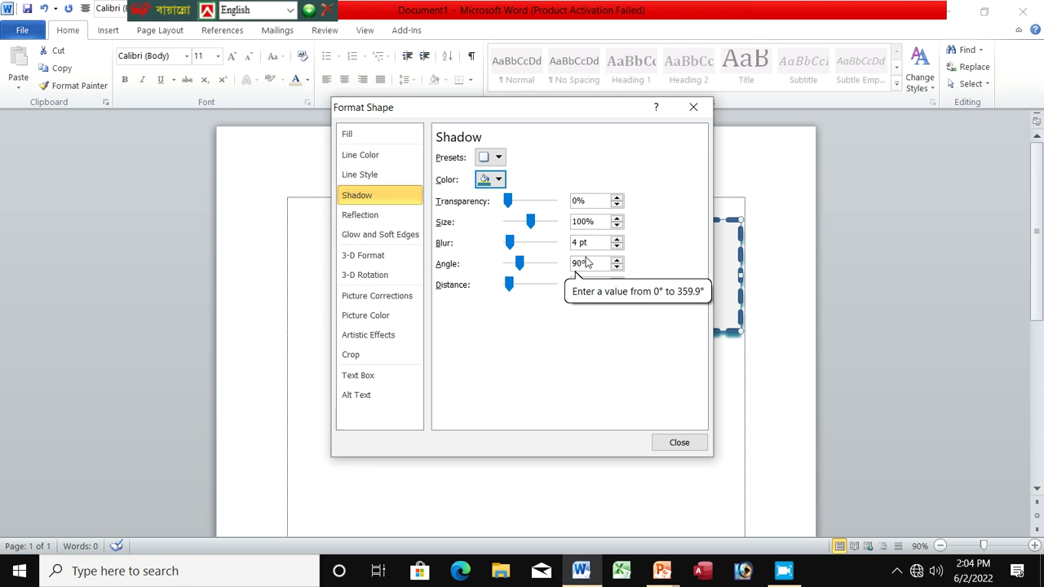
Step: Set the outline colour to Dark Blue, Text 2, Darker 25% and close Format Shape
{"action": "left_click", "coordinate": [365, 162]}
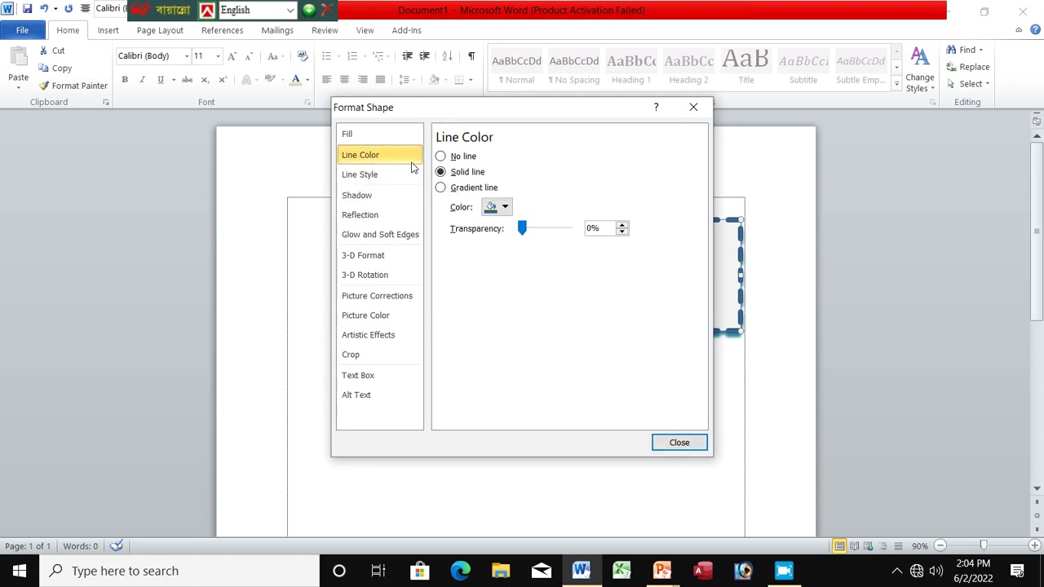
{"action": "left_click", "coordinate": [506, 207]}
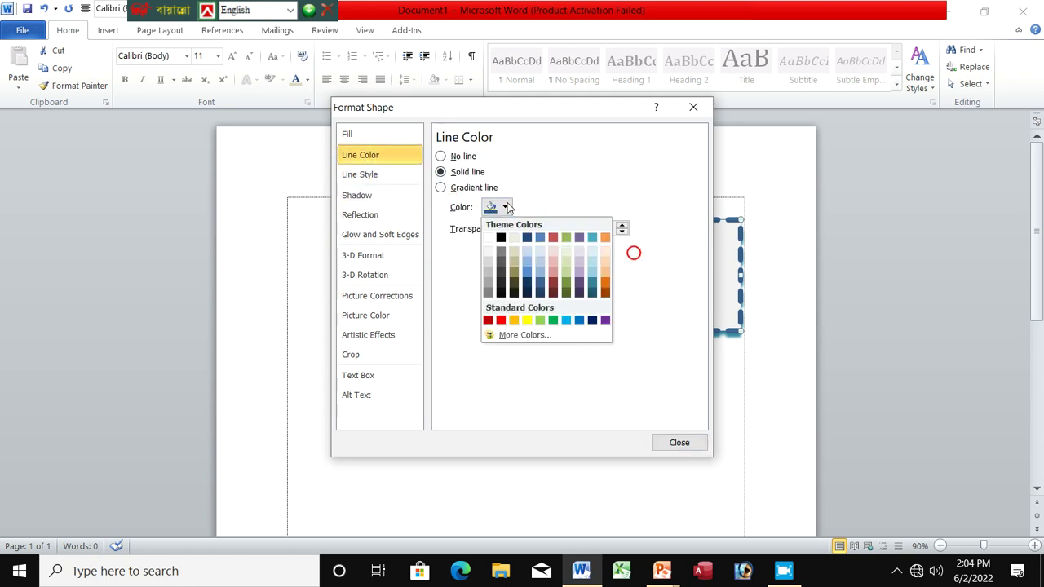
{"action": "left_click", "coordinate": [526, 285]}
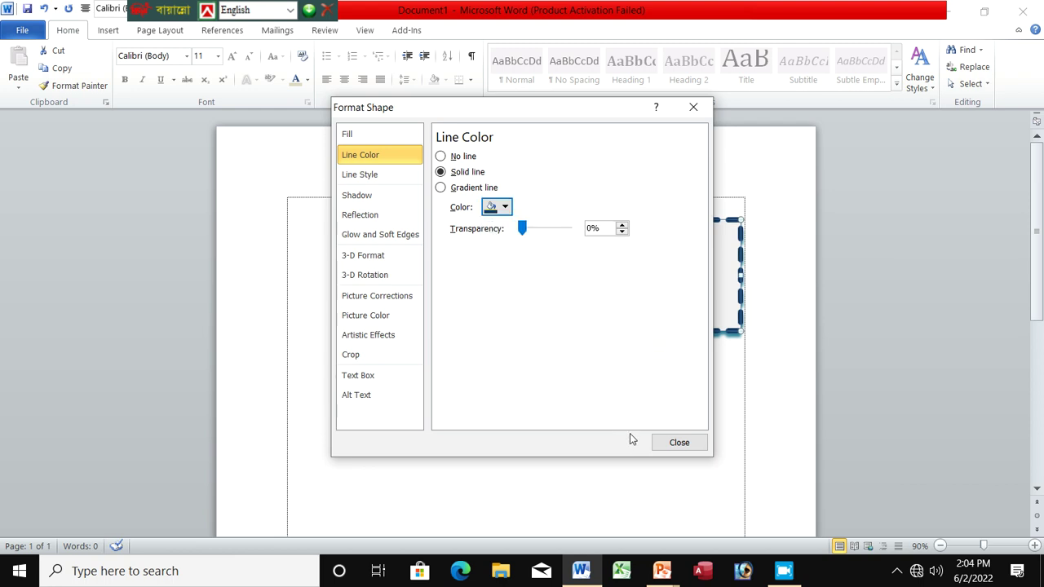
{"action": "left_click", "coordinate": [677, 444]}
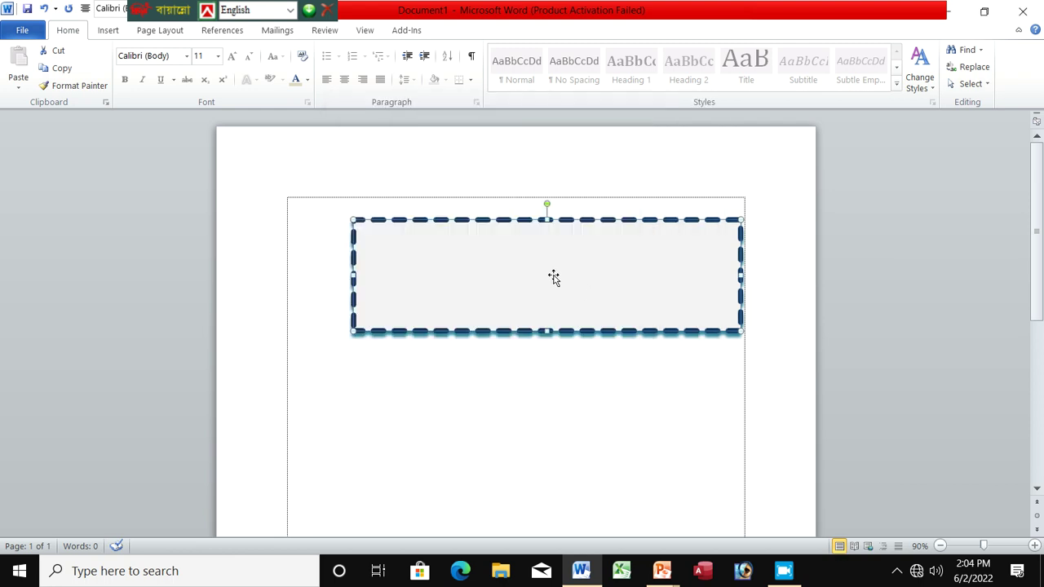
{"action": "left_click", "coordinate": [490, 270]}
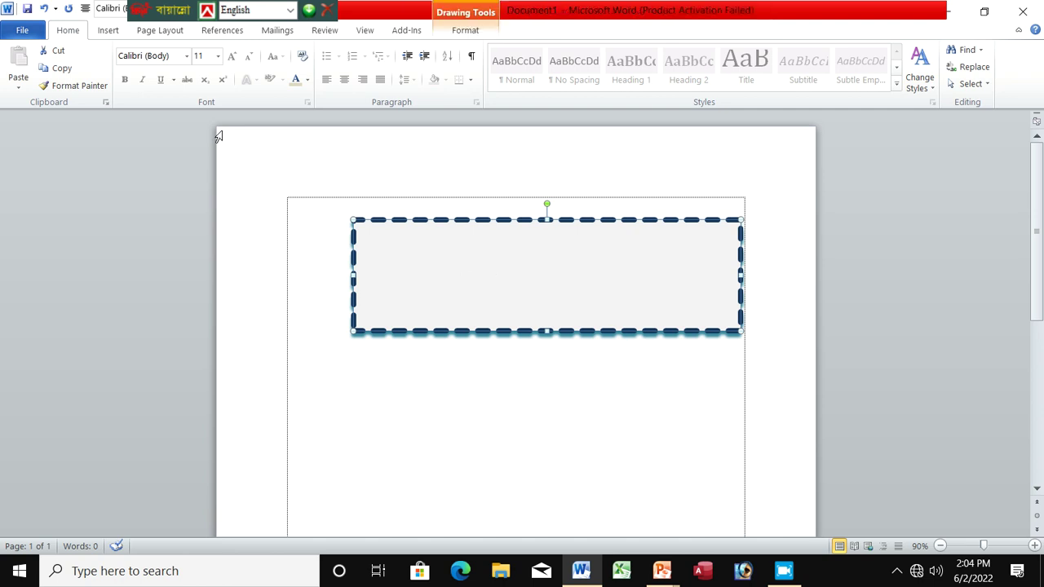
Step: Set the font to the UrmeeMJ Bengali font
{"action": "left_click", "coordinate": [110, 33]}
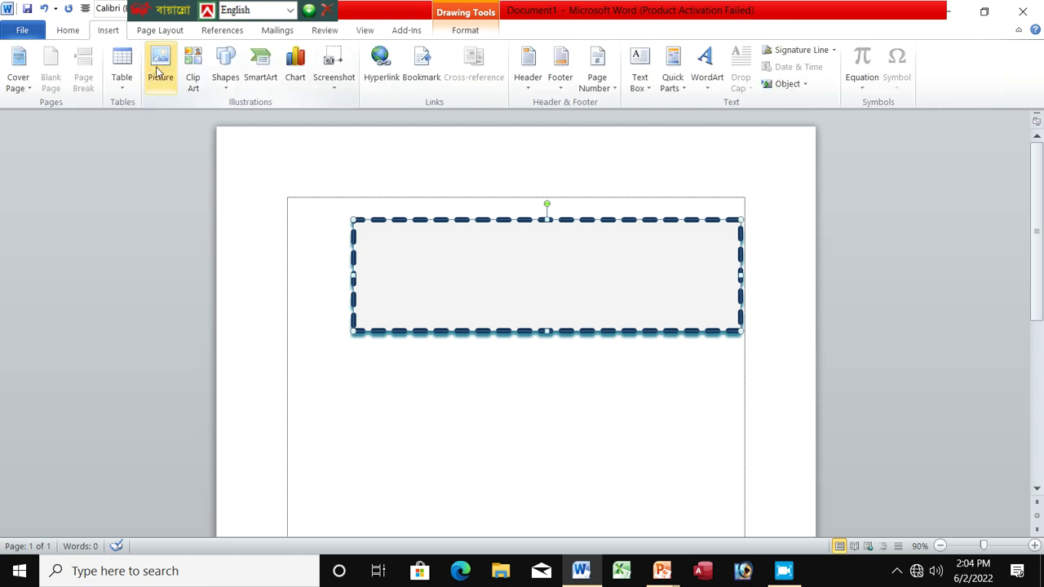
{"action": "left_click", "coordinate": [75, 31]}
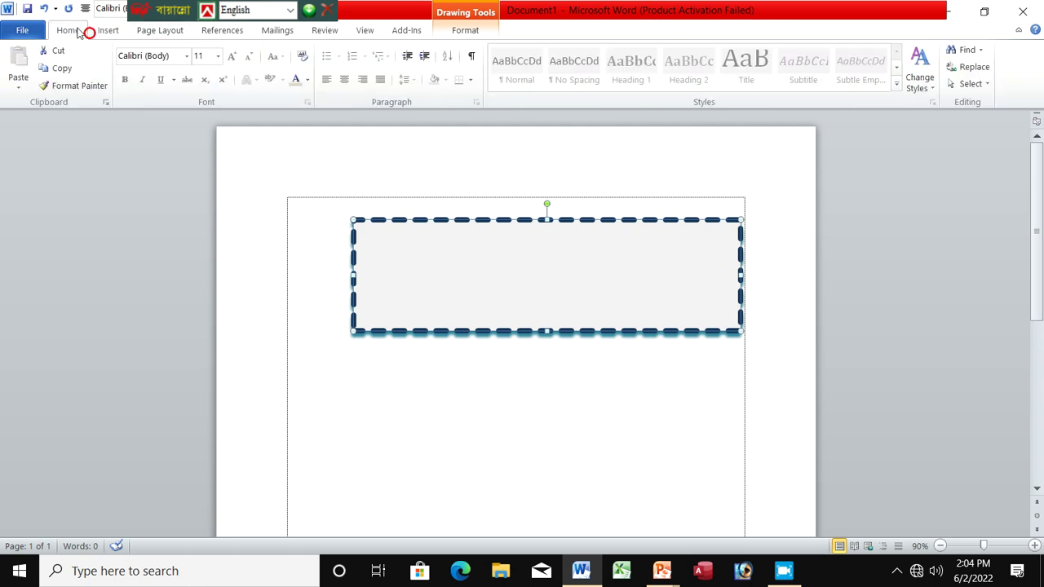
{"action": "left_click", "coordinate": [187, 56]}
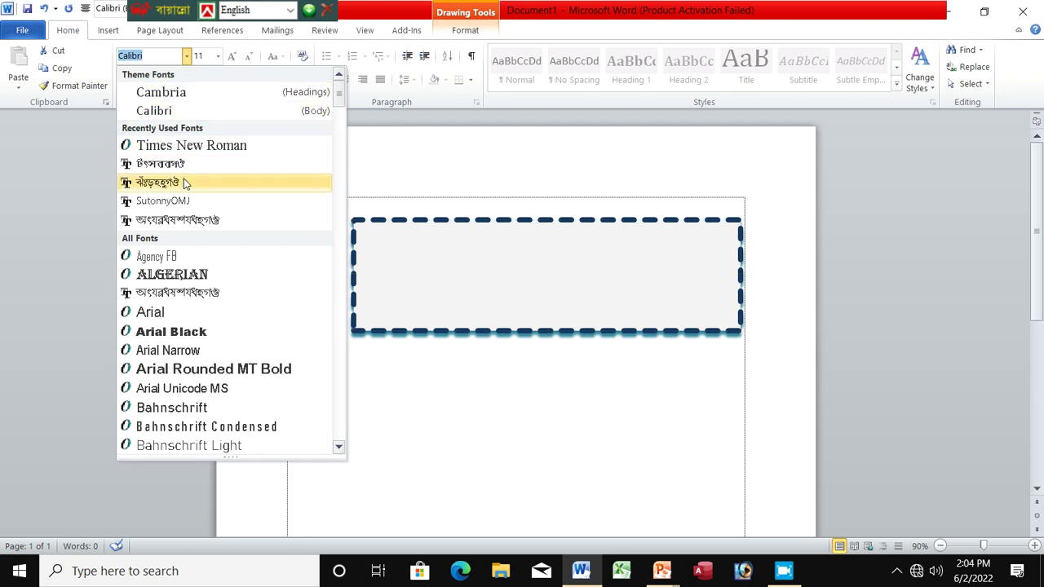
{"action": "left_click", "coordinate": [184, 179]}
Step: Switch the keyboard to Bijoy Classic and start editing text inside the rectangle
{"action": "left_click", "coordinate": [291, 10]}
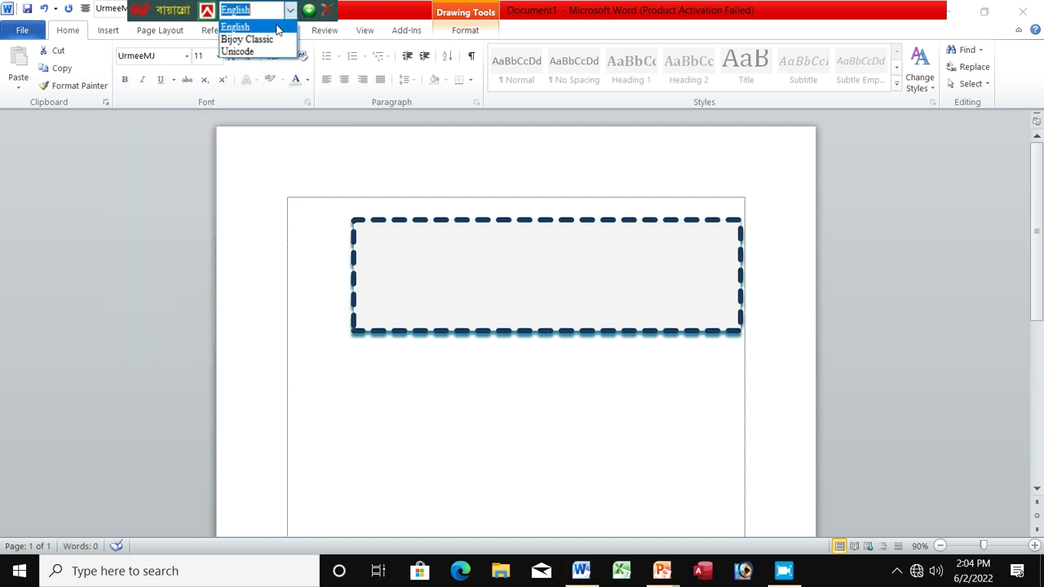
{"action": "left_click", "coordinate": [273, 40]}
{"action": "left_click", "coordinate": [416, 275]}
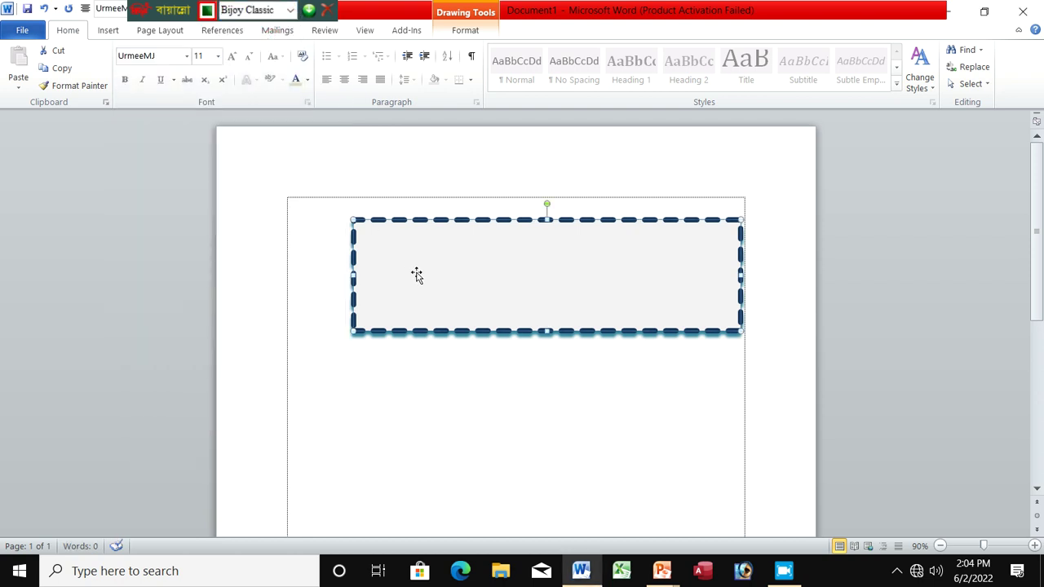
{"action": "left_click", "coordinate": [416, 275]}
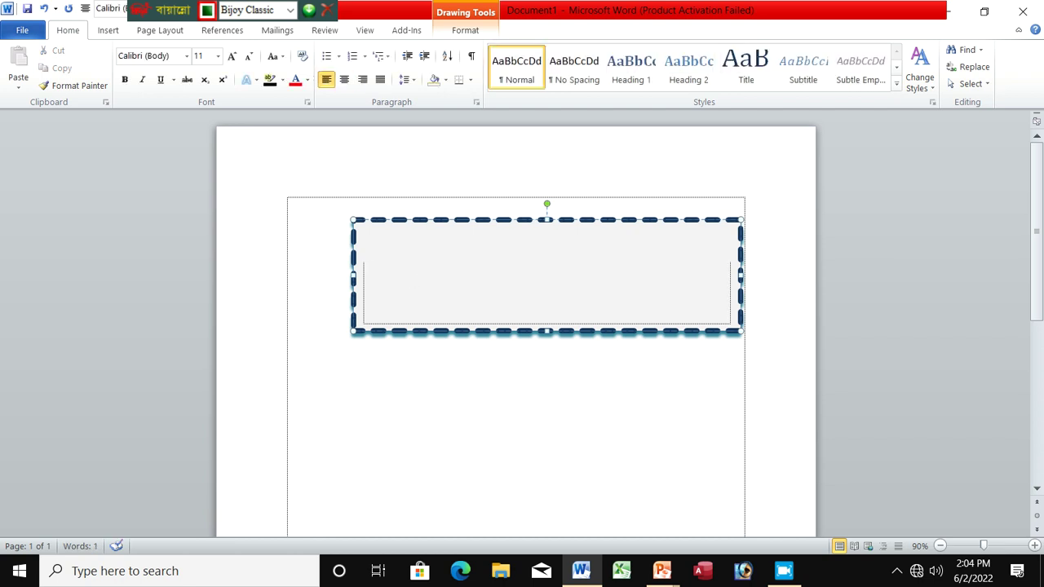
Step: Switch to SutonnyMJ, remove a stray character, and type a first word inside the rectangle
{"action": "left_click", "coordinate": [186, 55]}
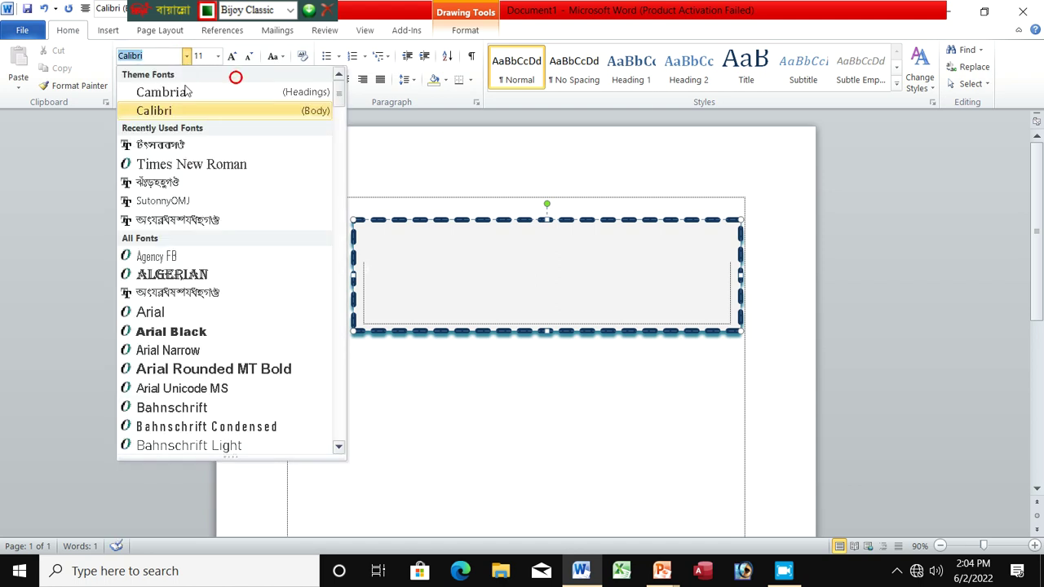
{"action": "left_click", "coordinate": [169, 184]}
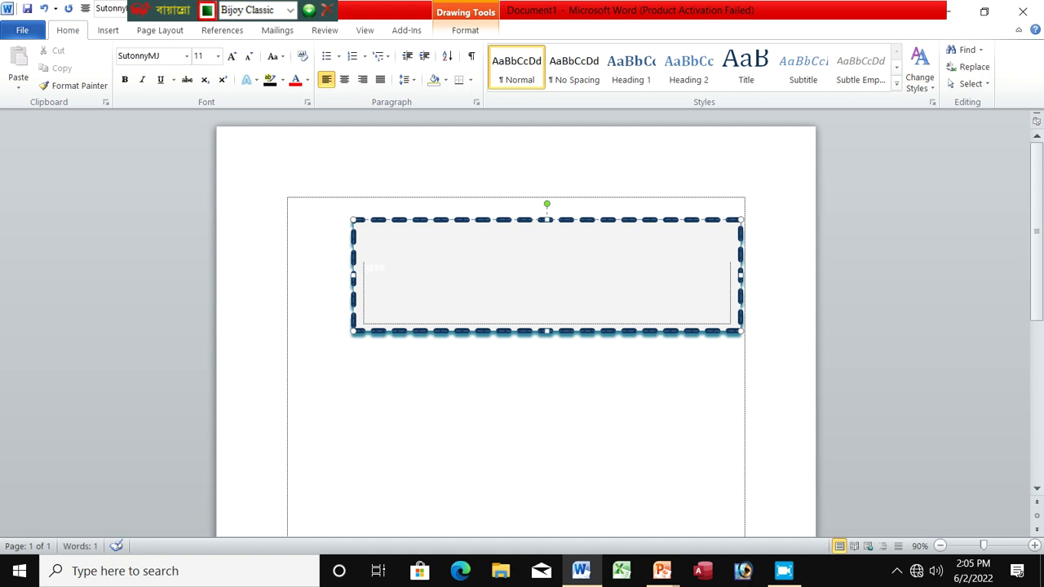
{"action": "key", "text": "BackSpace"}
{"action": "key", "text": "ctrl+z"}
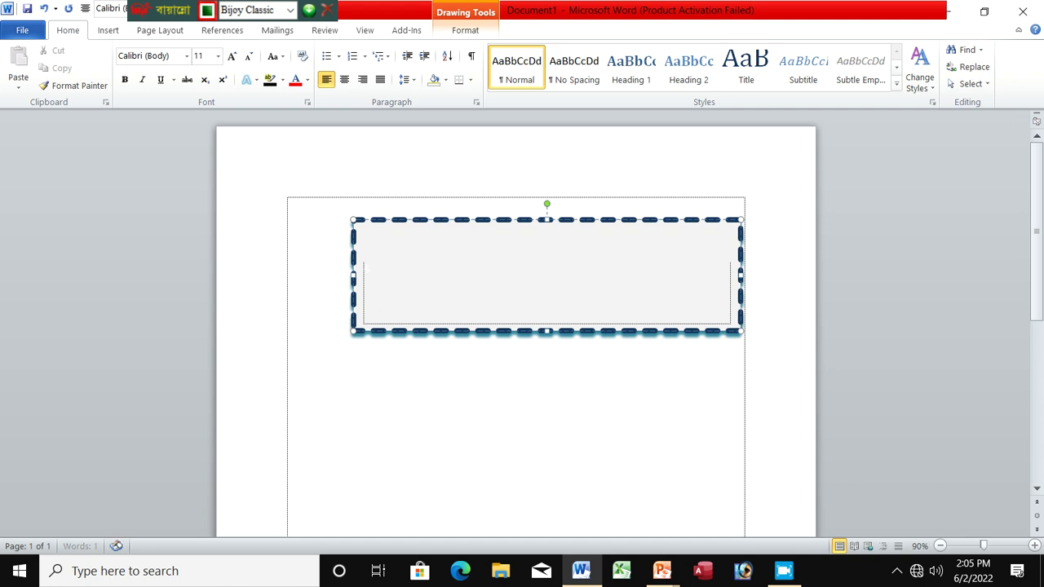
{"action": "left_click", "coordinate": [368, 270]}
{"action": "type", "text": "a"}
Step: Colour the rectangle's text red, delete it, and set the font to SutonnyMJ
{"action": "left_click_drag", "start_coordinate": [362, 265], "coordinate": [414, 285]}
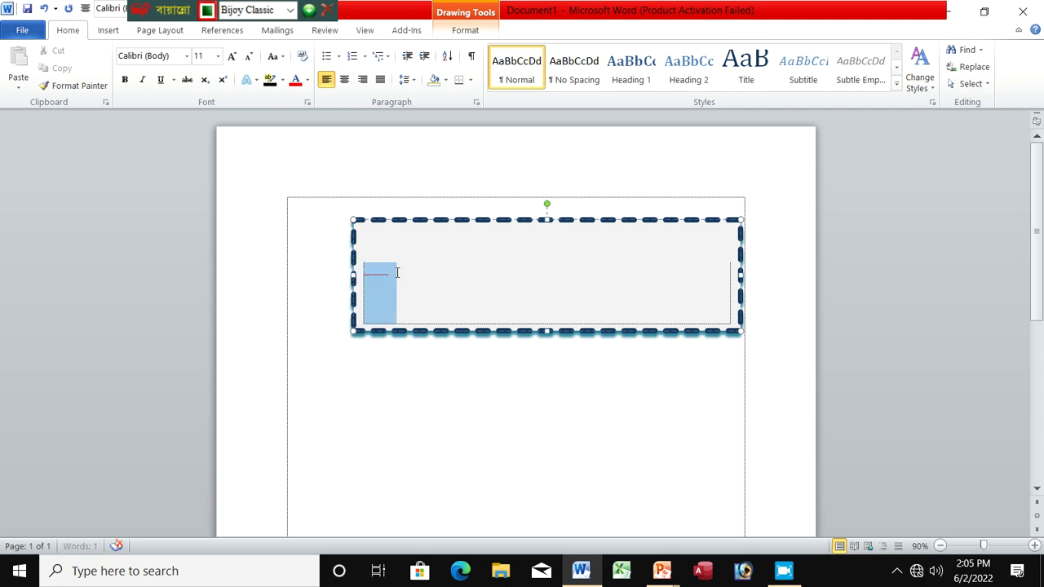
{"action": "left_click", "coordinate": [307, 79]}
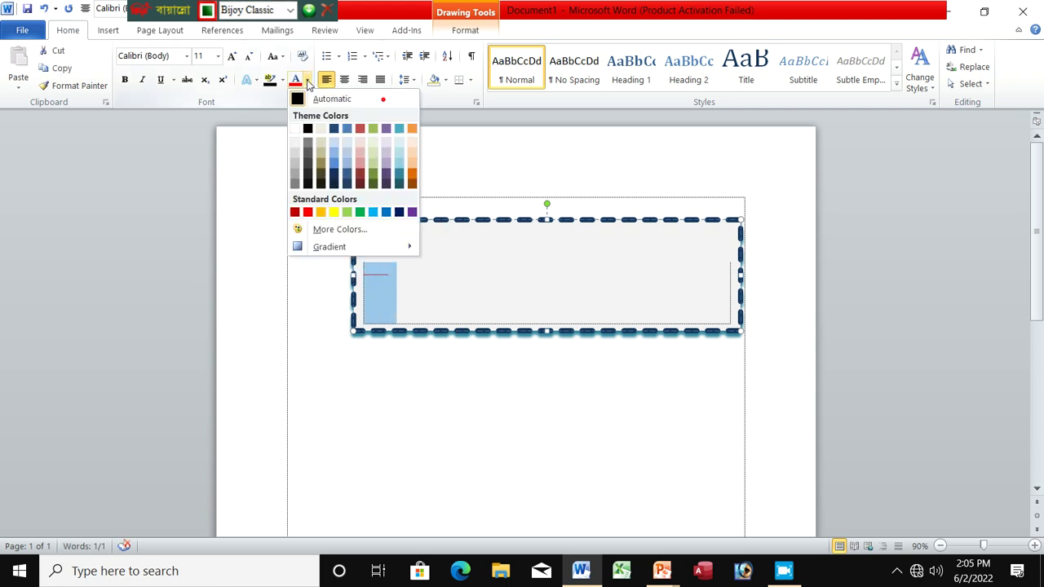
{"action": "left_click", "coordinate": [307, 212]}
{"action": "left_click", "coordinate": [406, 278]}
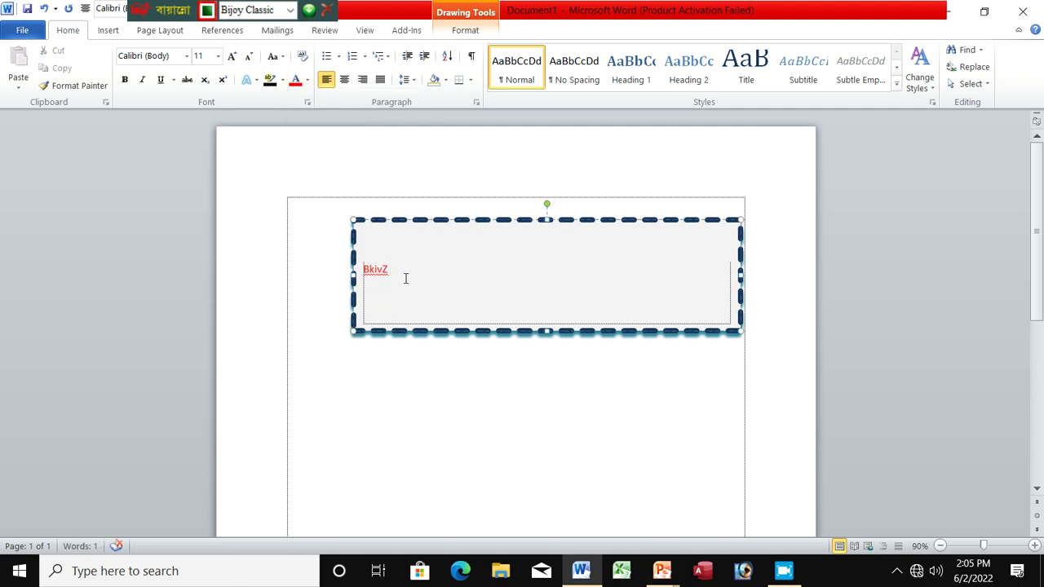
{"action": "key", "text": "BackSpace"}
{"action": "key", "text": "BackSpace"}
{"action": "key", "text": "BackSpace"}
{"action": "key", "text": "BackSpace"}
{"action": "key", "text": "BackSpace"}
{"action": "key", "text": "BackSpace"}
{"action": "left_click", "coordinate": [186, 56]}
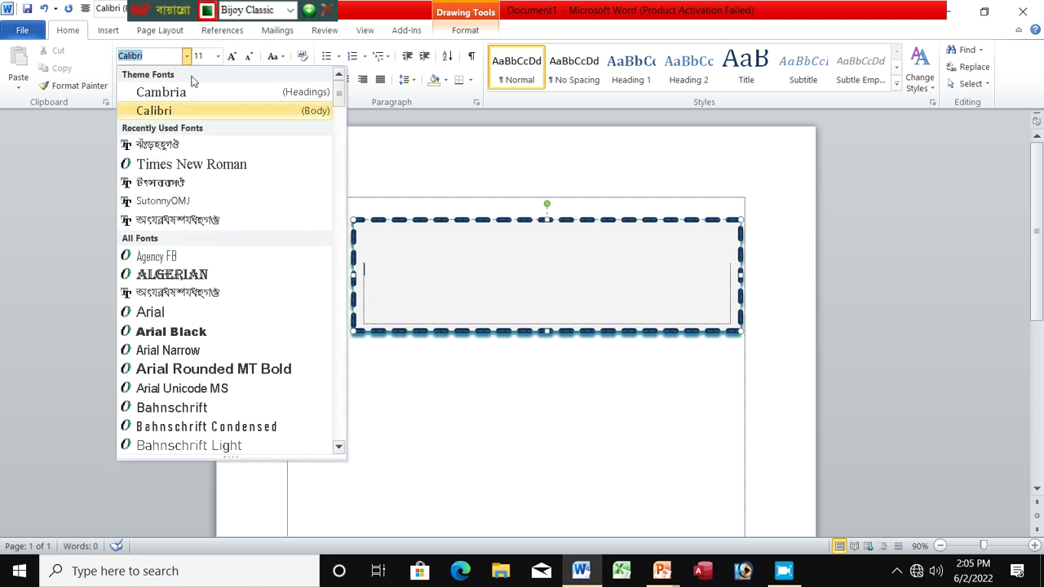
{"action": "left_click", "coordinate": [171, 147]}
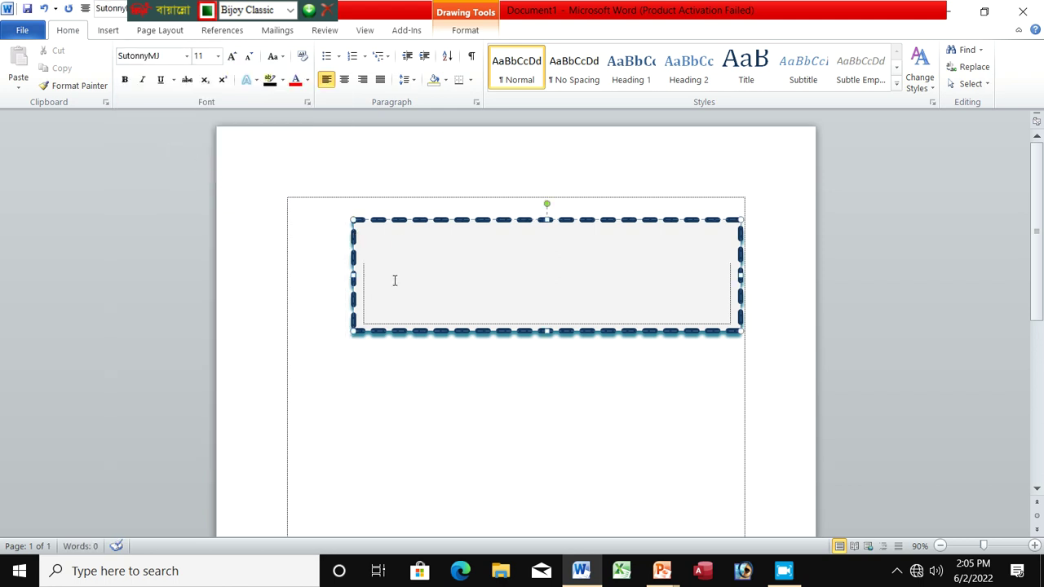
Step: Type the two-word Bengali name in red SutonnyMJ inside the box and select it
{"action": "type", "text": "আ"}
{"action": "type", "text": "শ"}
{"action": "type", "text": "রাত"}
{"action": "type", "text": "জা"}
{"action": "type", "text": "হ"}
{"action": "type", "text": "ান"}
{"action": "left_click_drag", "start_coordinate": [364, 269], "coordinate": [422, 275]}
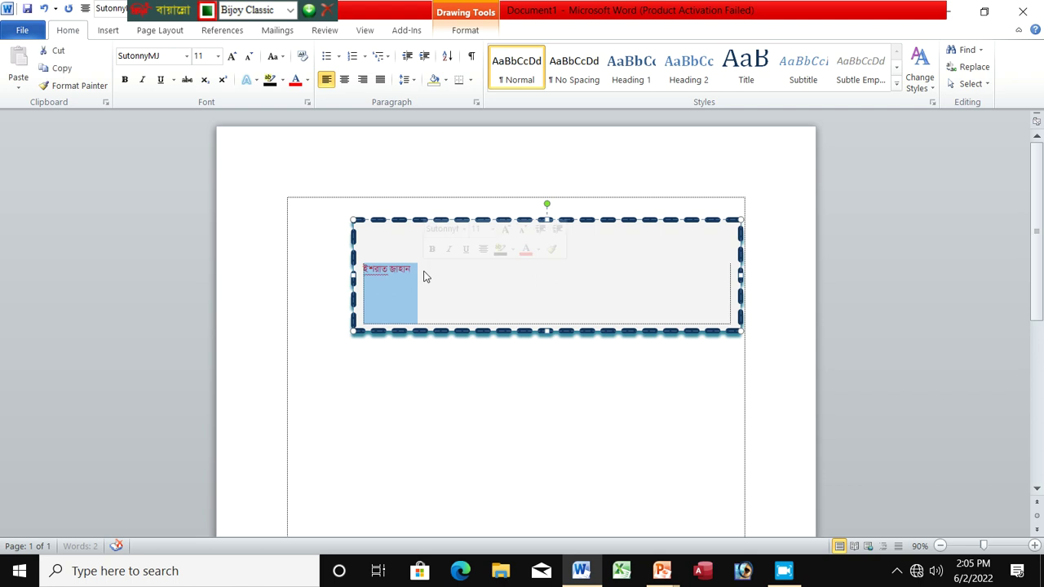
{"action": "left_click", "coordinate": [217, 56]}
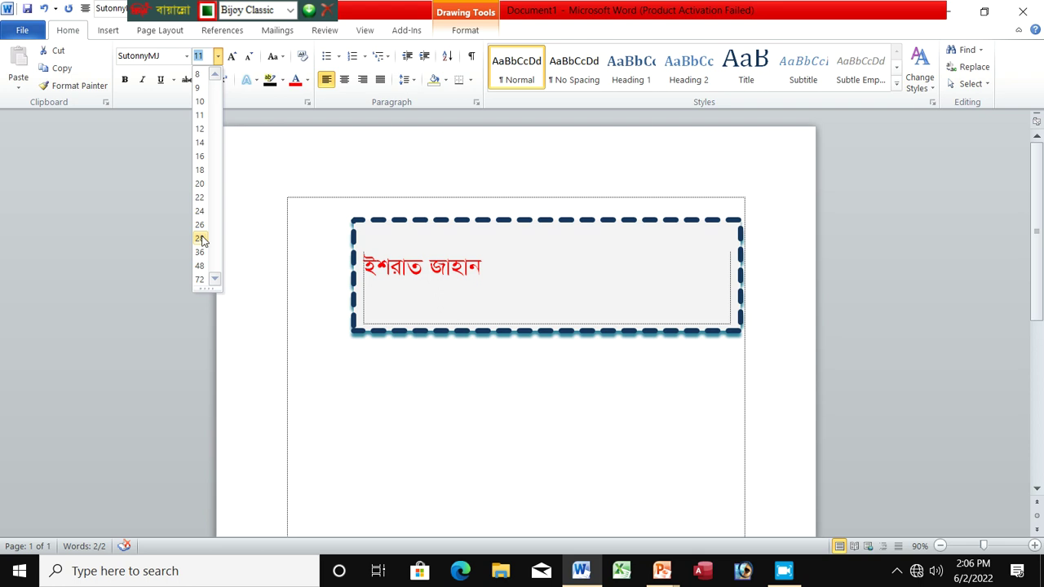
Step: Set the Bengali name to 36 pt and indent it three times toward the box centre
{"action": "left_click", "coordinate": [202, 254]}
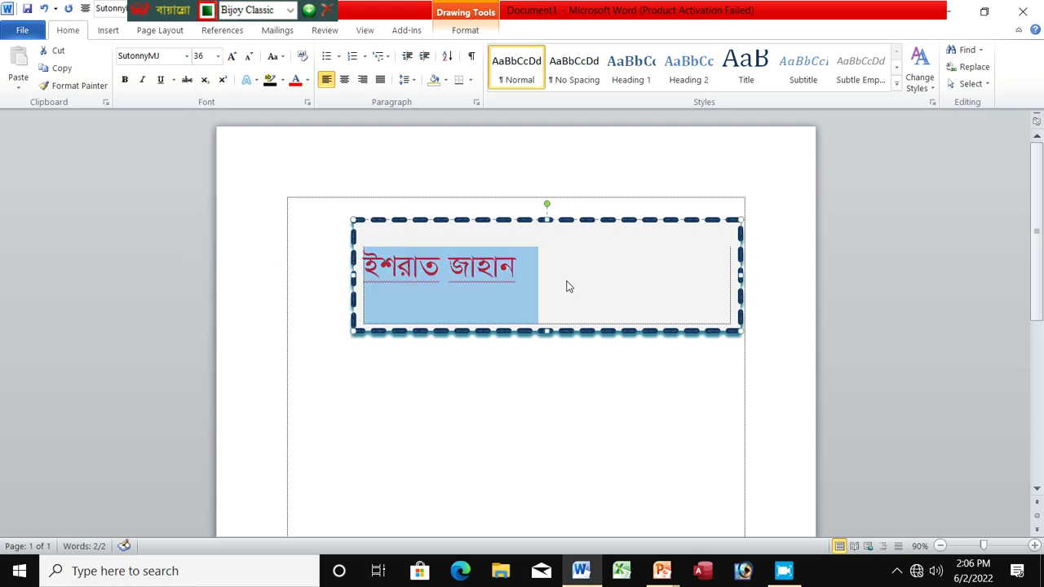
{"action": "key", "text": "End"}
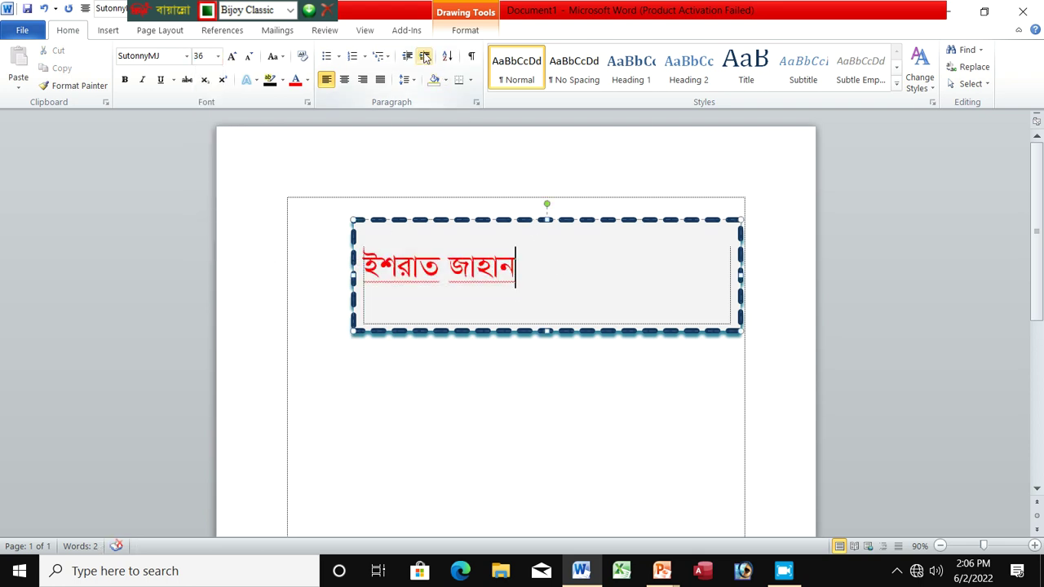
{"action": "left_click", "coordinate": [425, 55]}
{"action": "left_click", "coordinate": [425, 56]}
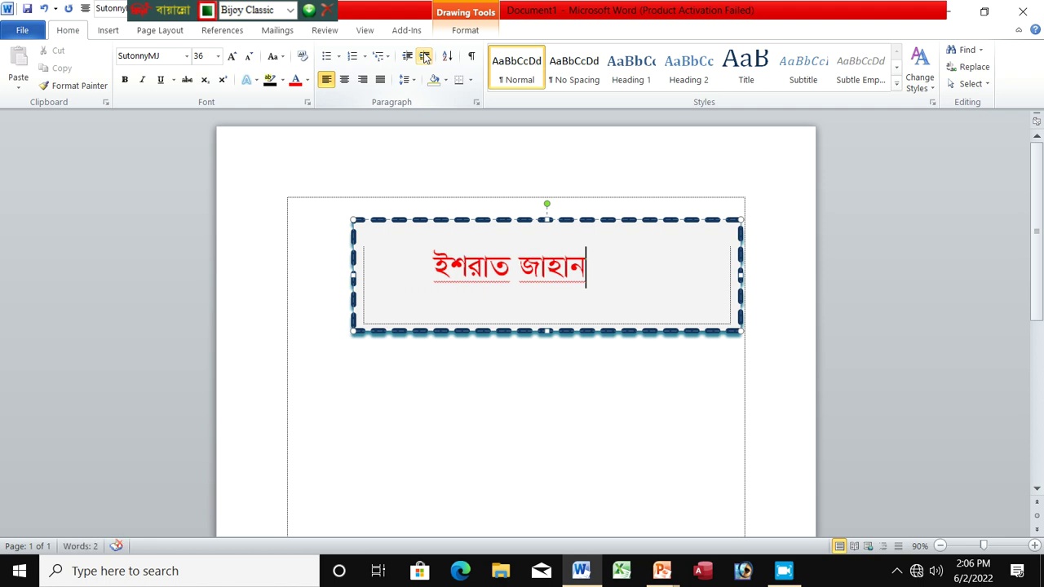
{"action": "left_click", "coordinate": [425, 56]}
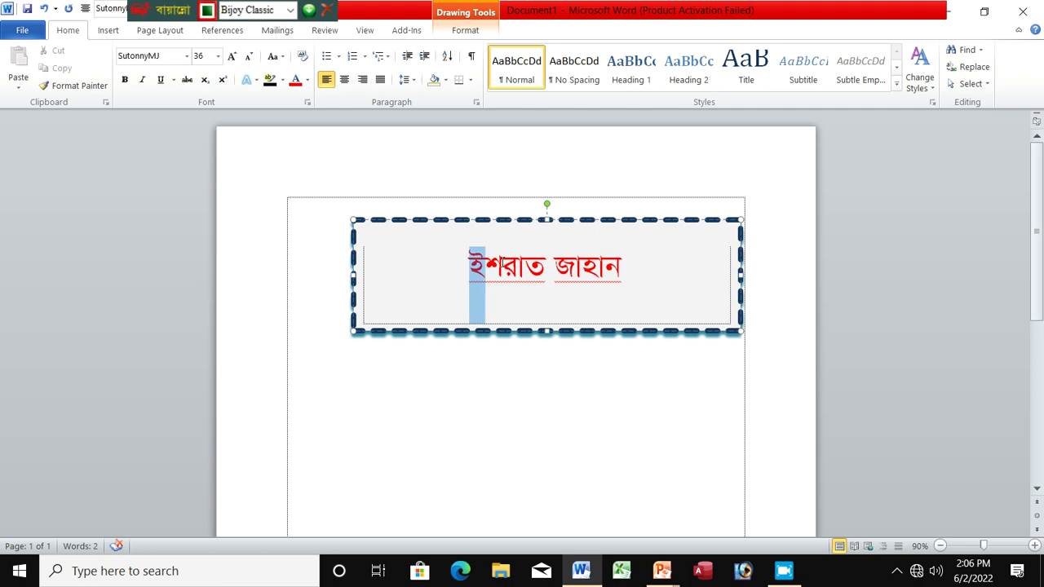
Step: Make the Bengali name bold and italic
{"action": "left_click_drag", "start_coordinate": [493, 261], "coordinate": [640, 318]}
{"action": "left_click", "coordinate": [126, 81]}
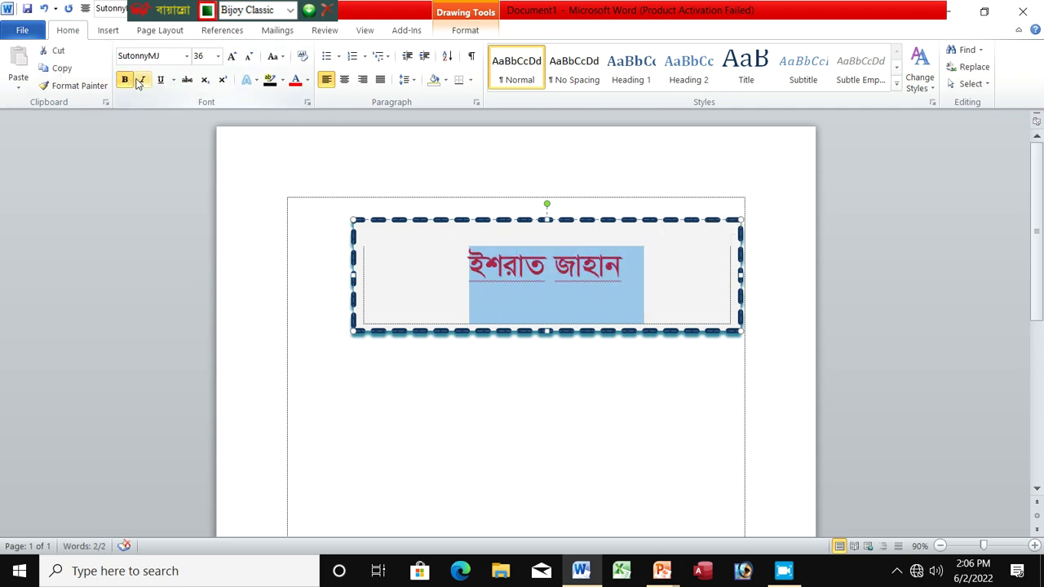
{"action": "left_click", "coordinate": [140, 80]}
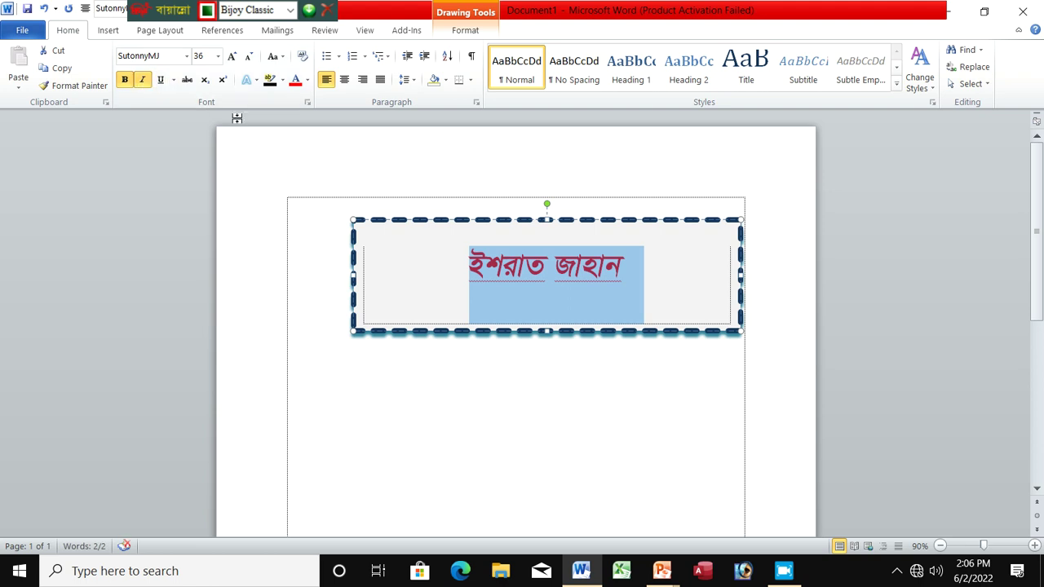
{"action": "left_click", "coordinate": [329, 221]}
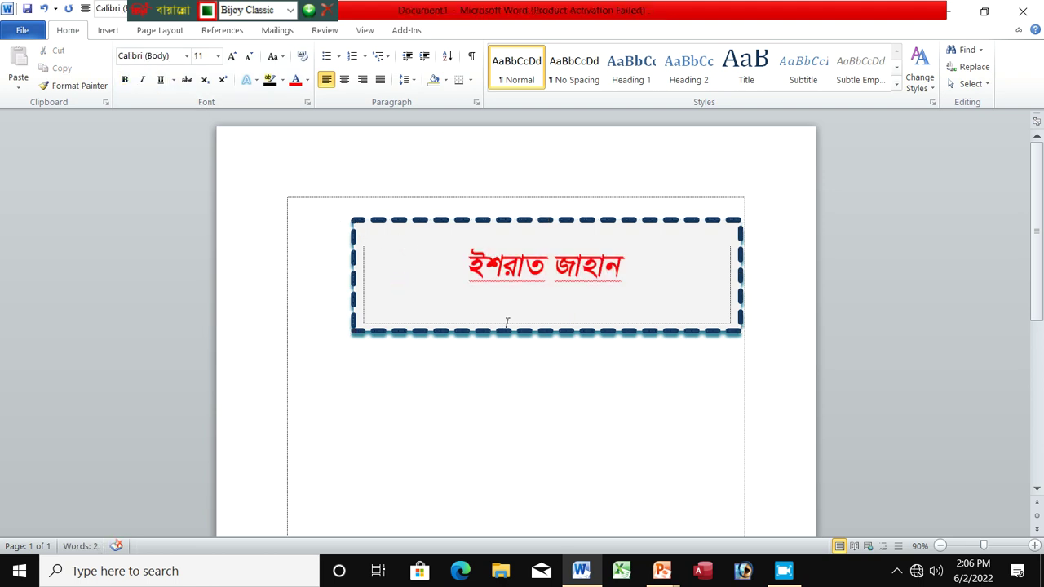
Step: Narrow the dashed rectangle slightly from its right side
{"action": "left_click", "coordinate": [715, 282]}
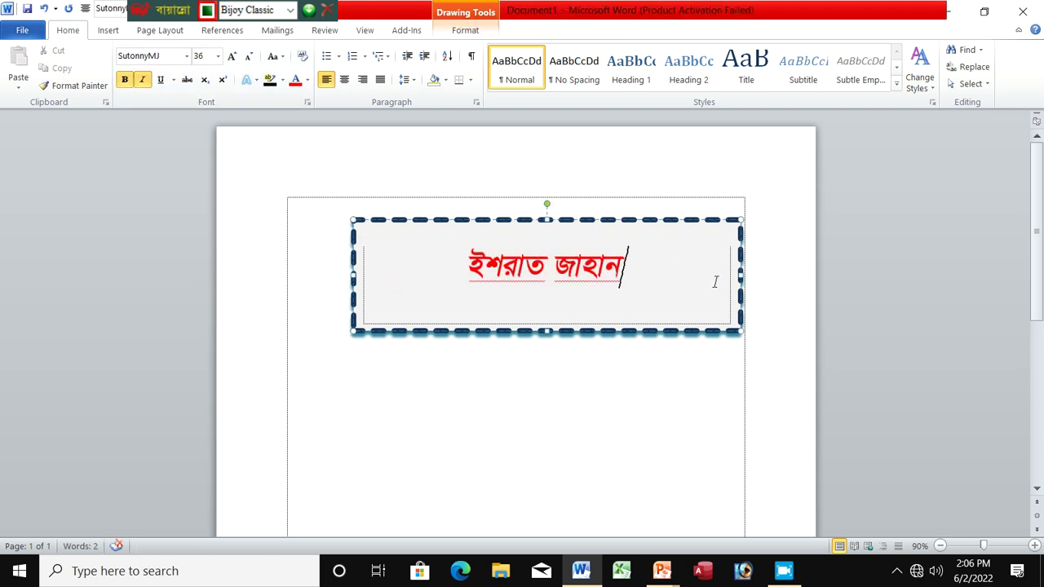
{"action": "left_click_drag", "start_coordinate": [740, 329], "coordinate": [714, 331]}
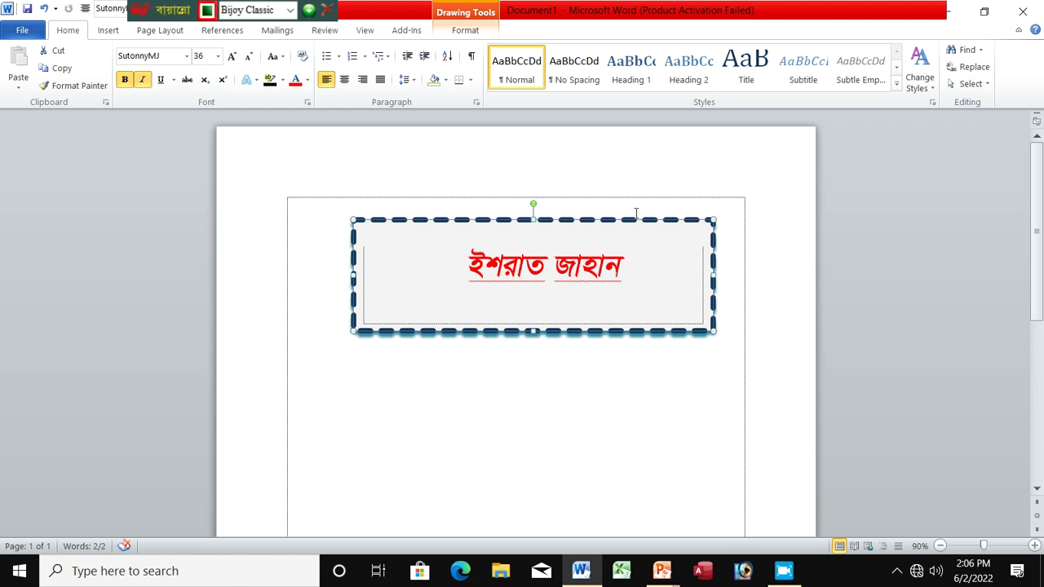
{"action": "left_click", "coordinate": [896, 570]}
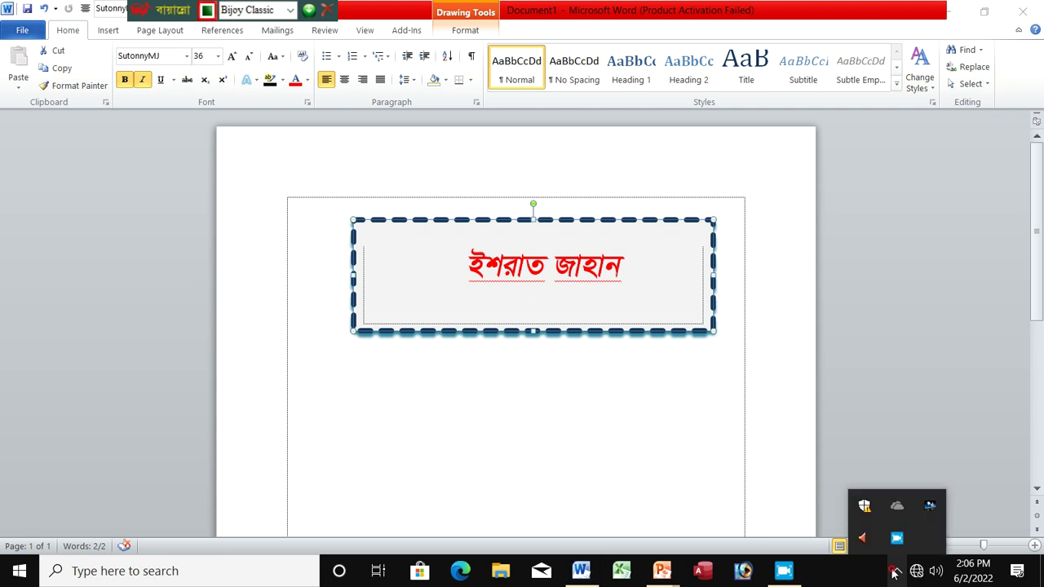
Step: Return to the Word document and show the File tab's Info page for Document1
{"action": "left_click", "coordinate": [896, 539]}
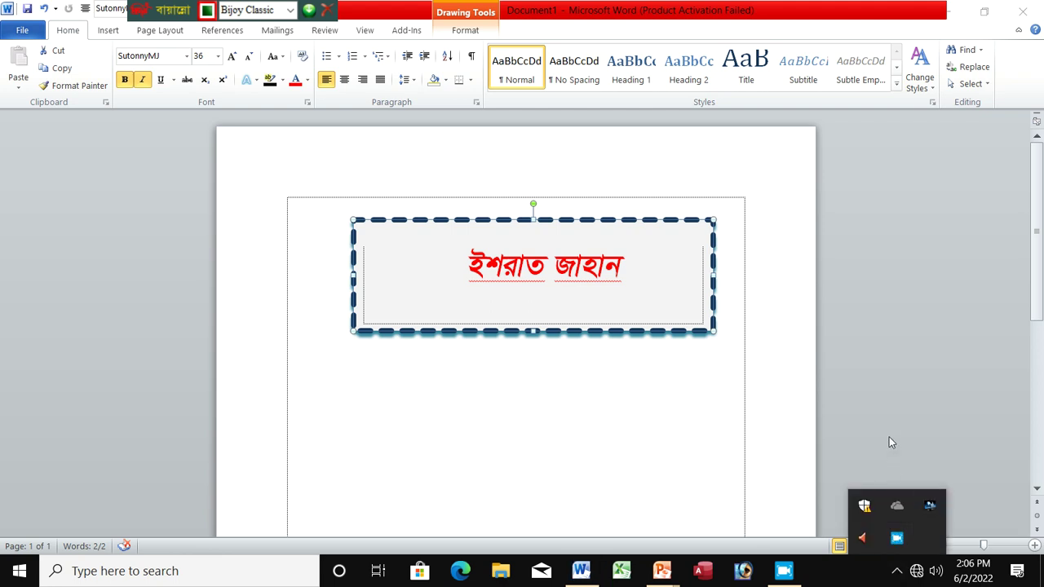
{"action": "left_click", "coordinate": [887, 433]}
{"action": "left_click", "coordinate": [25, 30]}
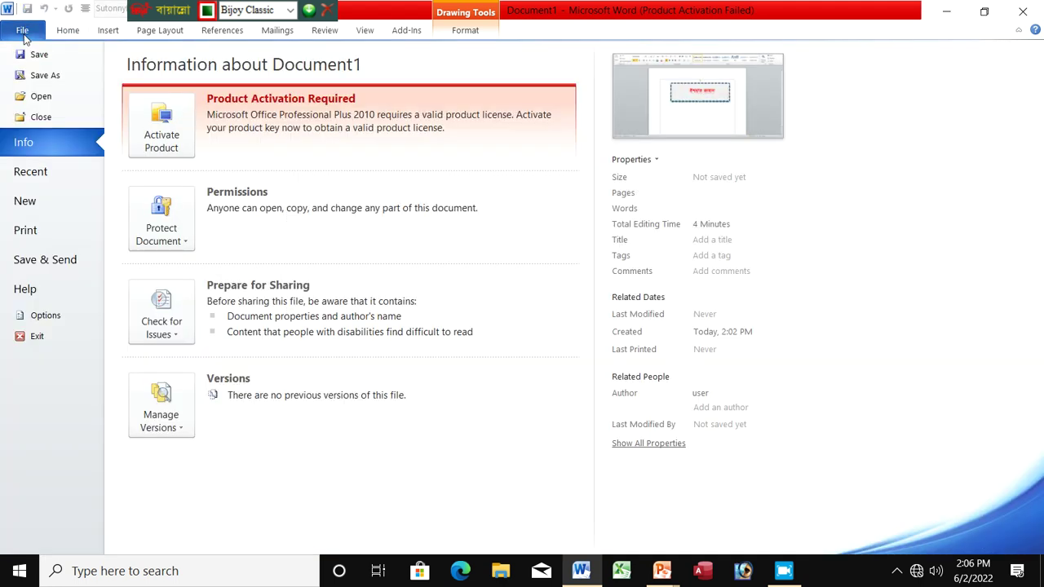
Step: Save the document to the Desktop as Word Document named '1111'
{"action": "left_click", "coordinate": [35, 77]}
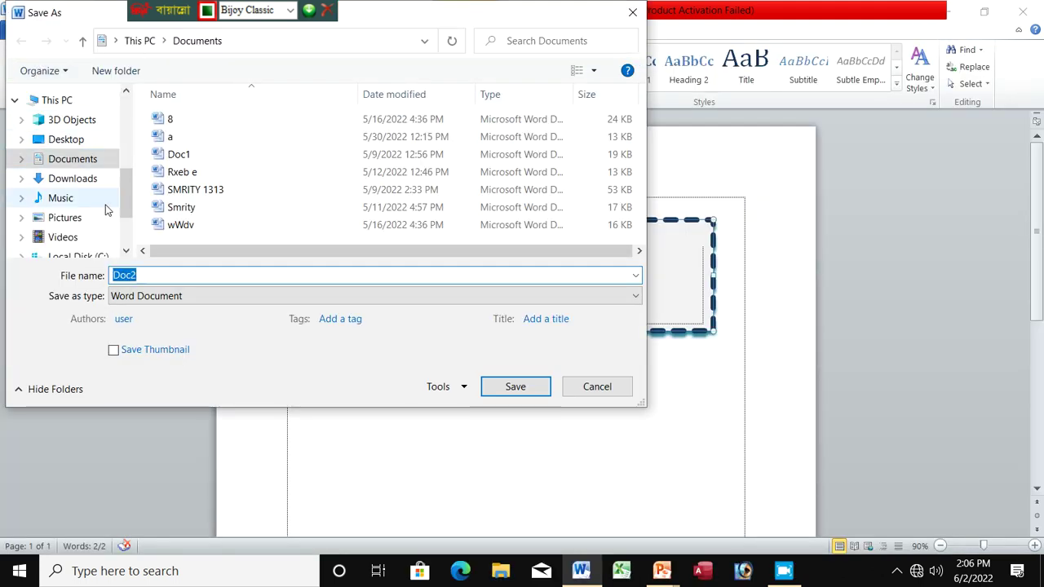
{"action": "left_click", "coordinate": [80, 139]}
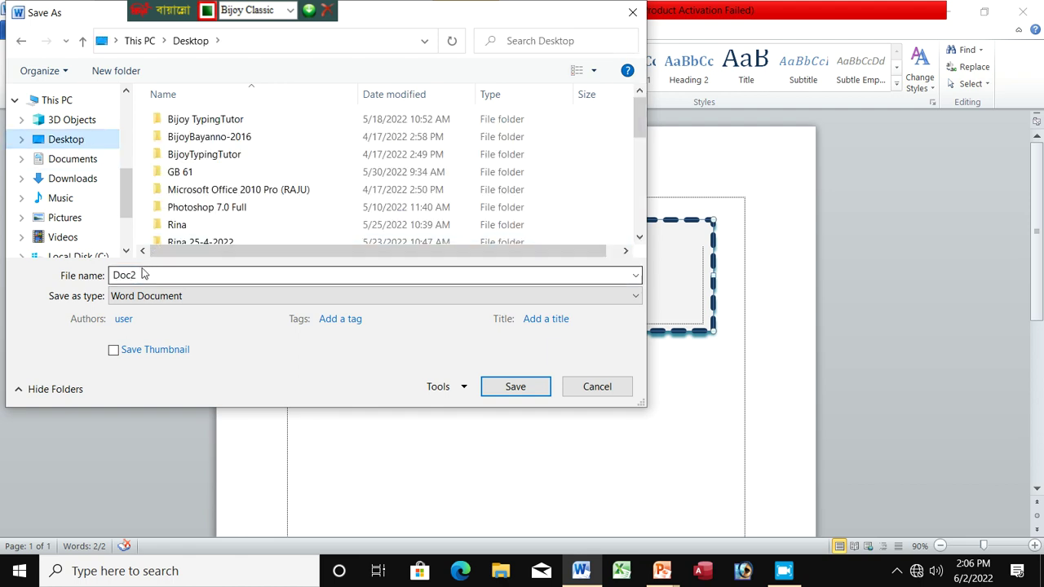
{"action": "left_click", "coordinate": [144, 275]}
{"action": "key", "text": "BackSpace"}
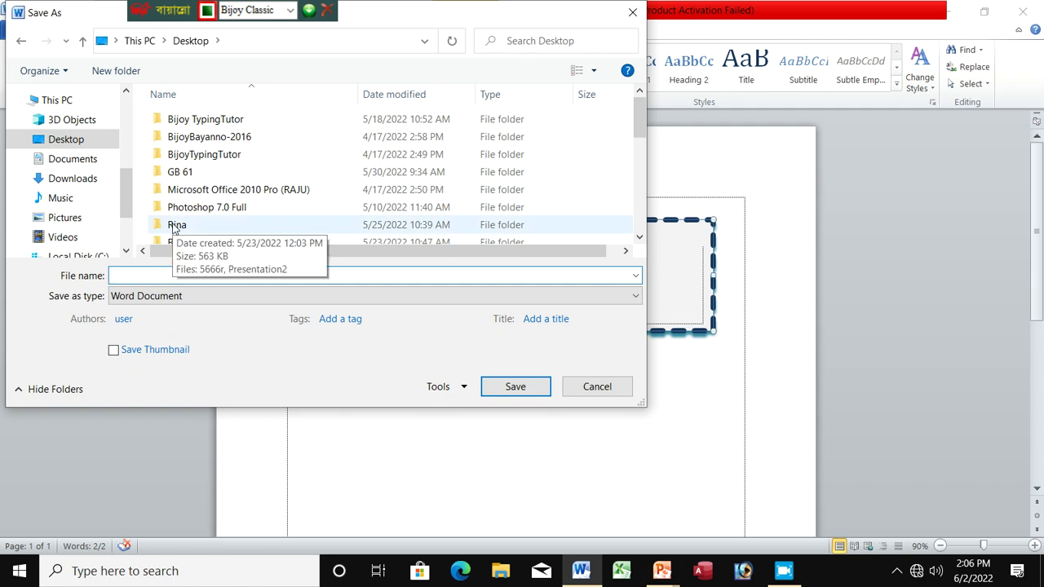
{"action": "type", "text": "1111"}
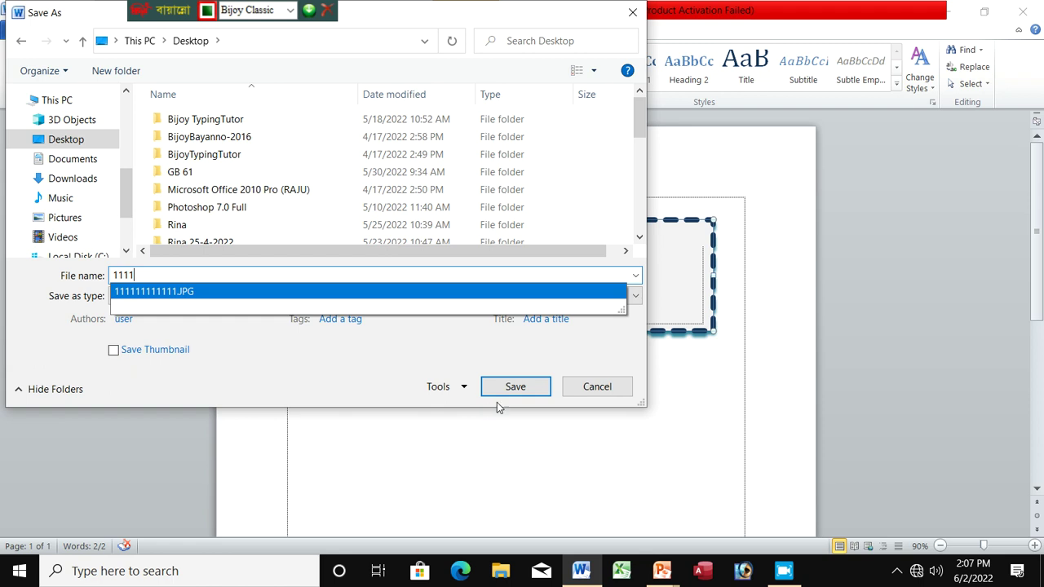
{"action": "left_click", "coordinate": [530, 387]}
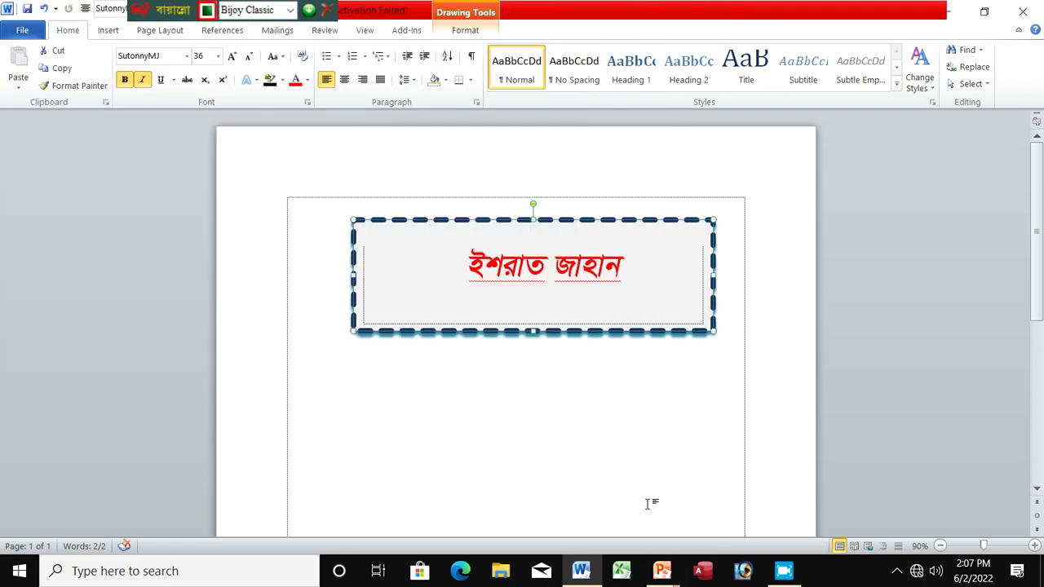
{"action": "left_click", "coordinate": [897, 571]}
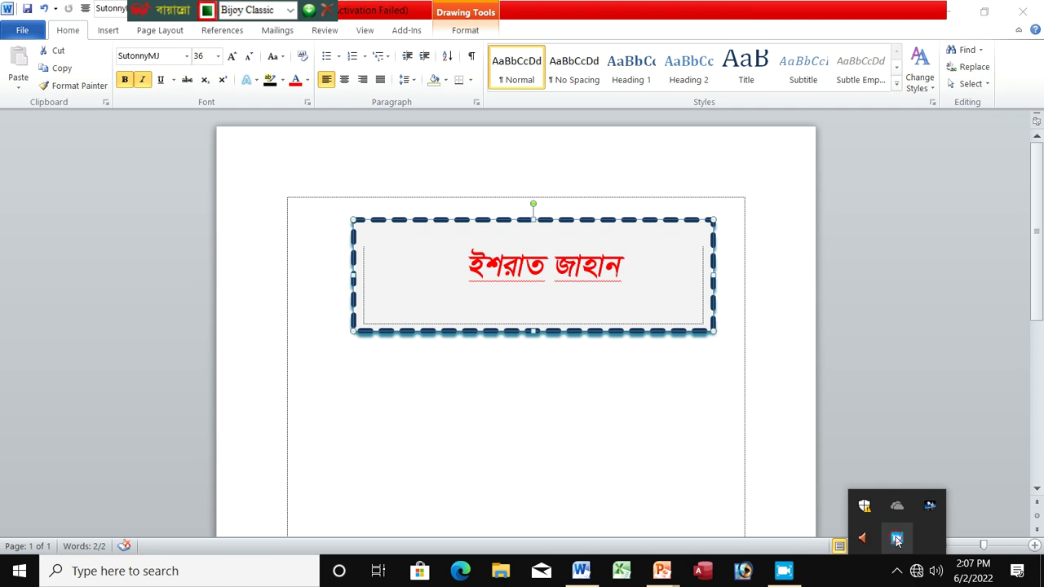